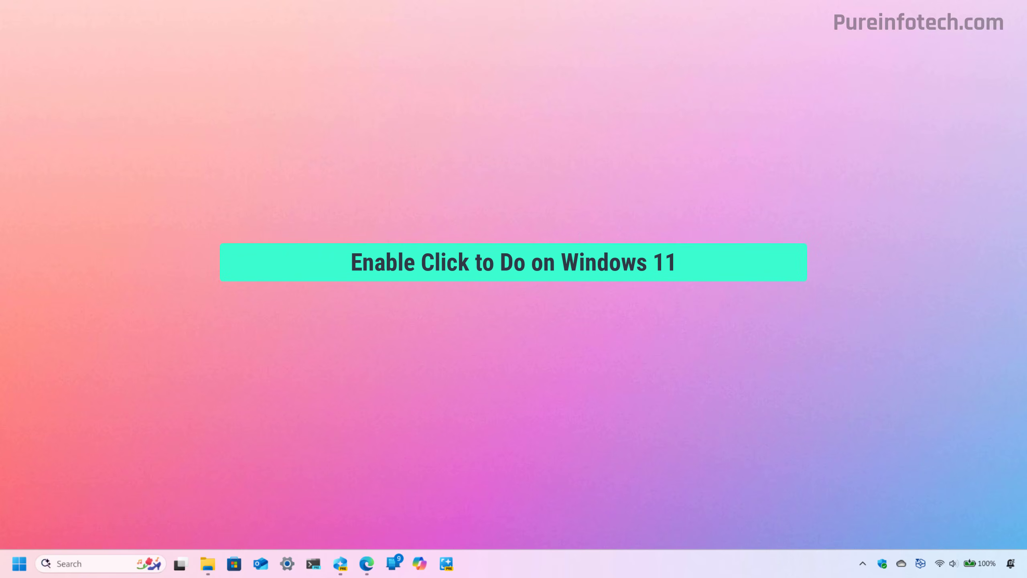
Step: Open the Click to Do (preview) page under Privacy & security in Settings and switch the feature off and back on
{"action": "key", "text": "super"}
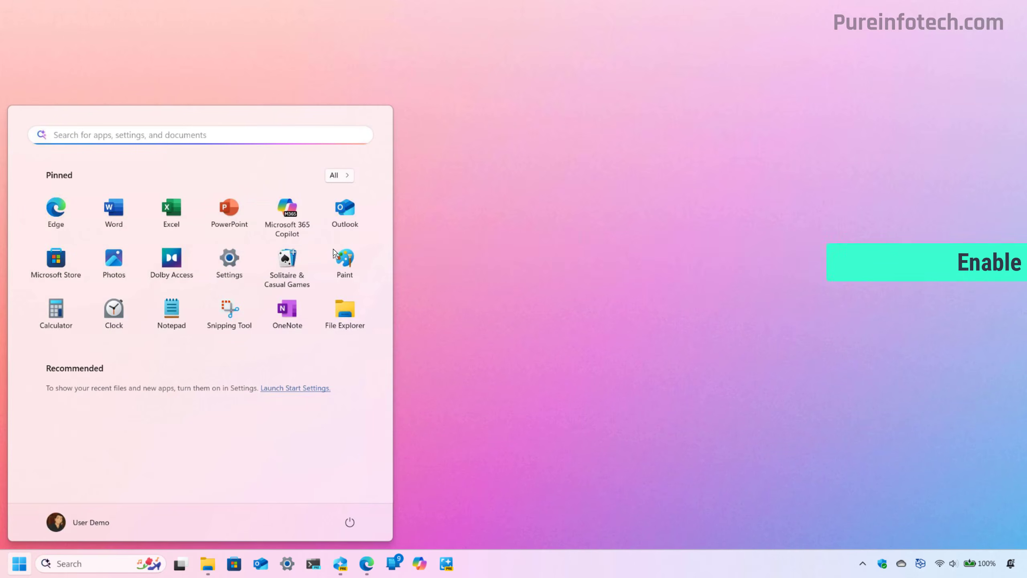
{"action": "type", "text": "setings"}
{"action": "left_click", "coordinate": [333, 249]}
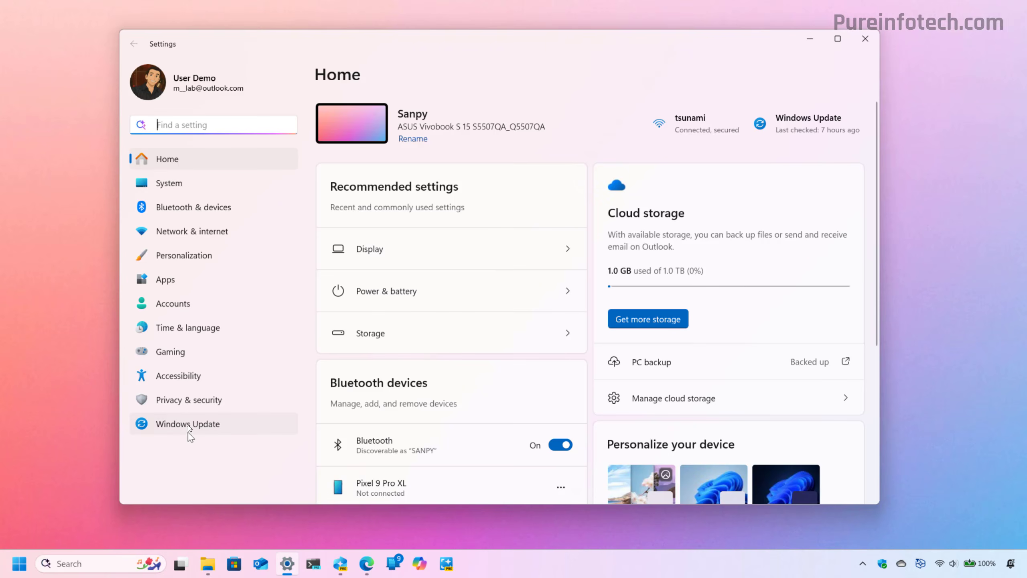
{"action": "left_click", "coordinate": [190, 404]}
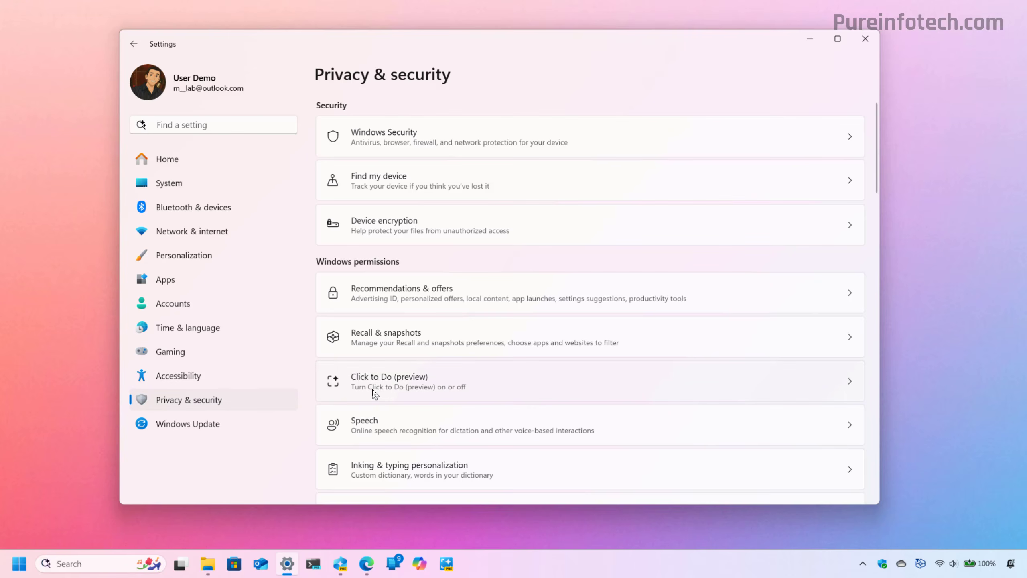
{"action": "left_click", "coordinate": [387, 389]}
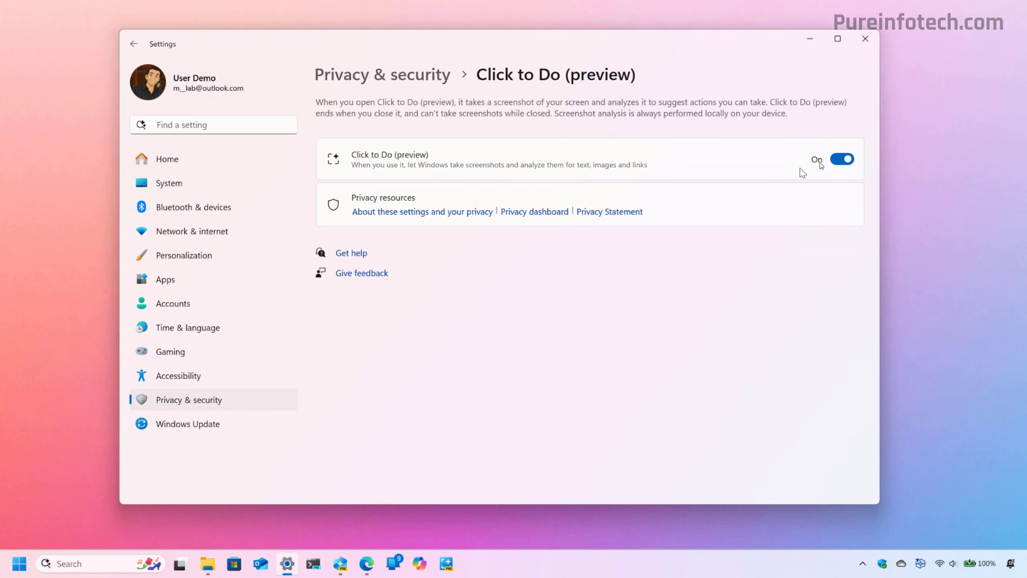
{"action": "left_click", "coordinate": [842, 160]}
{"action": "left_click", "coordinate": [843, 160]}
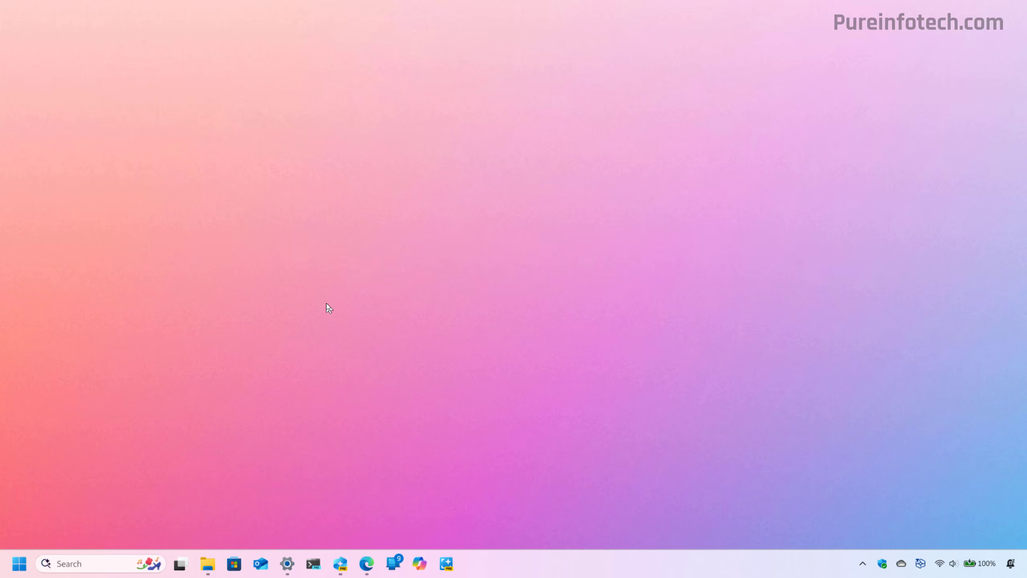
Step: Search Start for "click" and launch Click to Do (preview) from the full list of installed apps
{"action": "key", "text": "super"}
{"action": "type", "text": "click"}
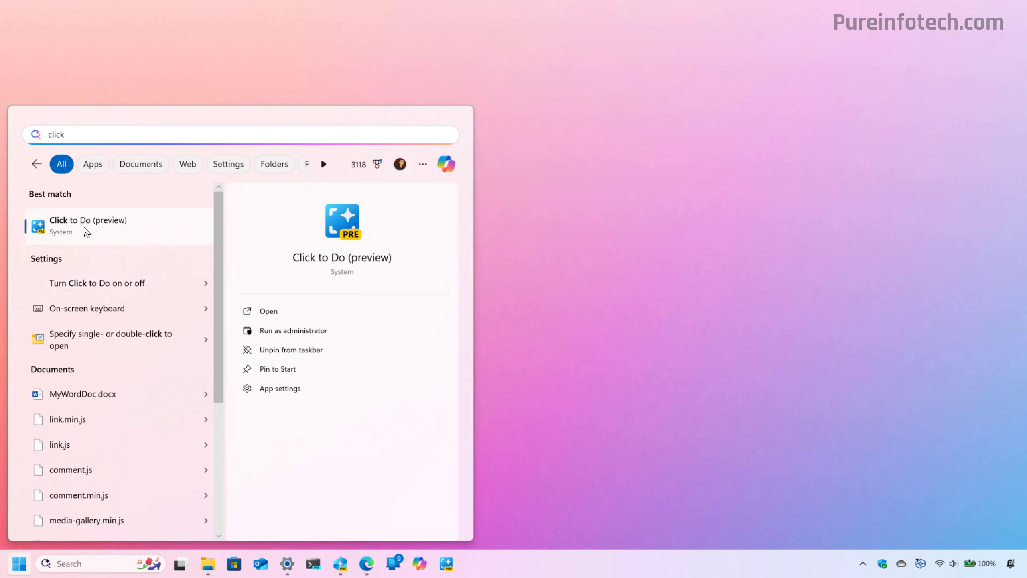
{"action": "left_click", "coordinate": [19, 563]}
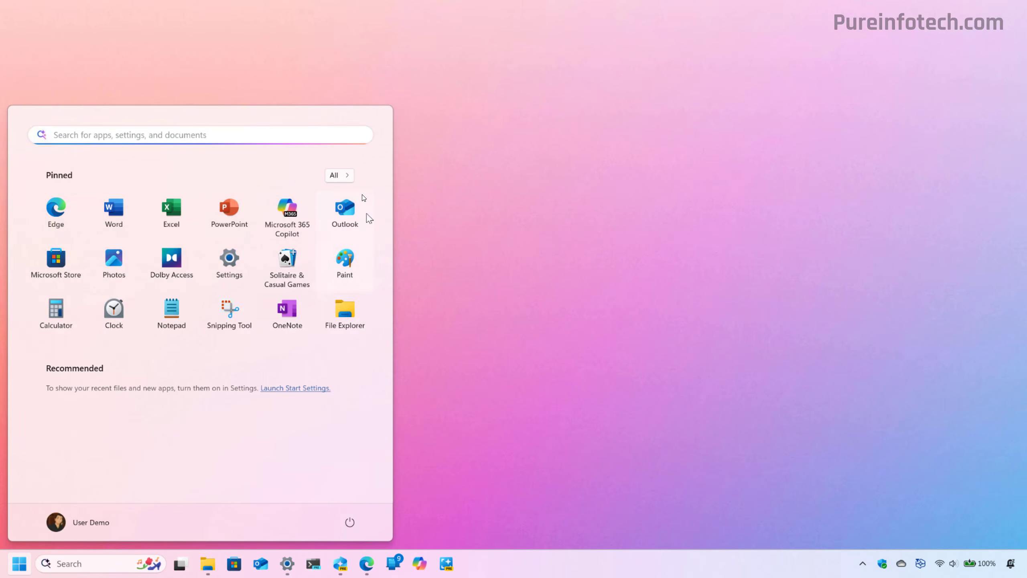
{"action": "left_click", "coordinate": [343, 177]}
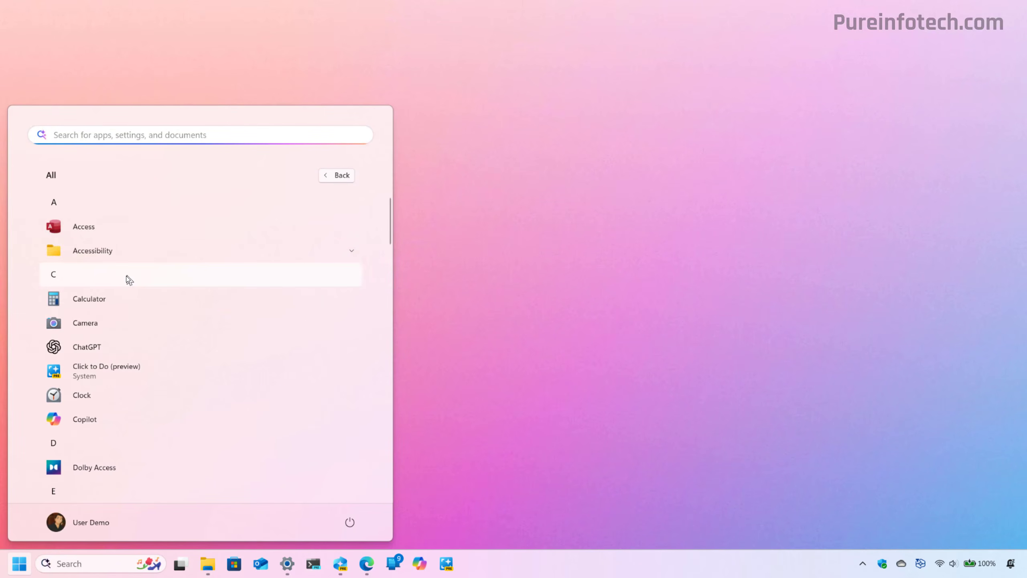
{"action": "left_click", "coordinate": [89, 372]}
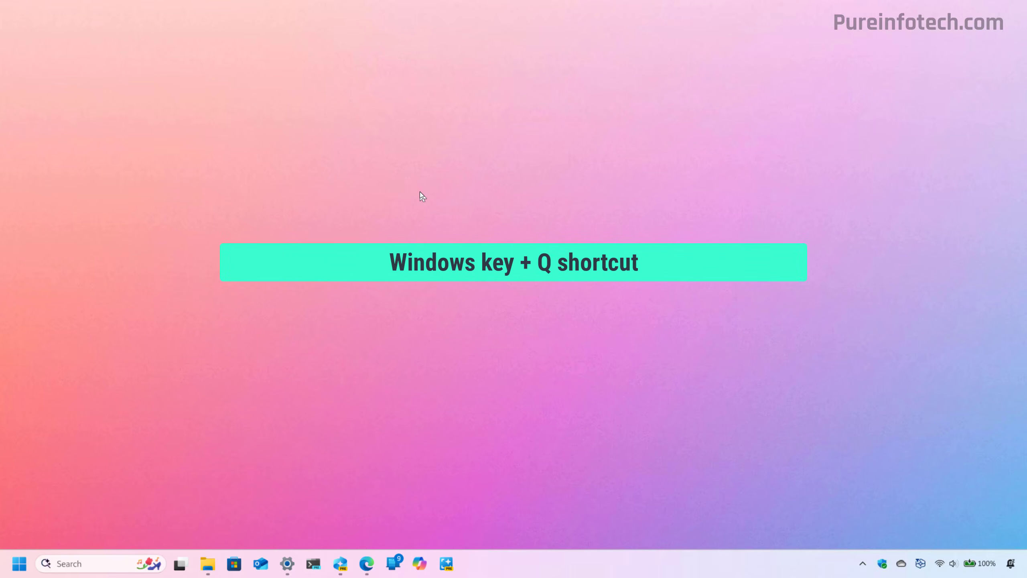
Step: Start and close Click to Do on the empty desktop, and start it again over the Windows Insider blog post
{"action": "key", "text": "super+q"}
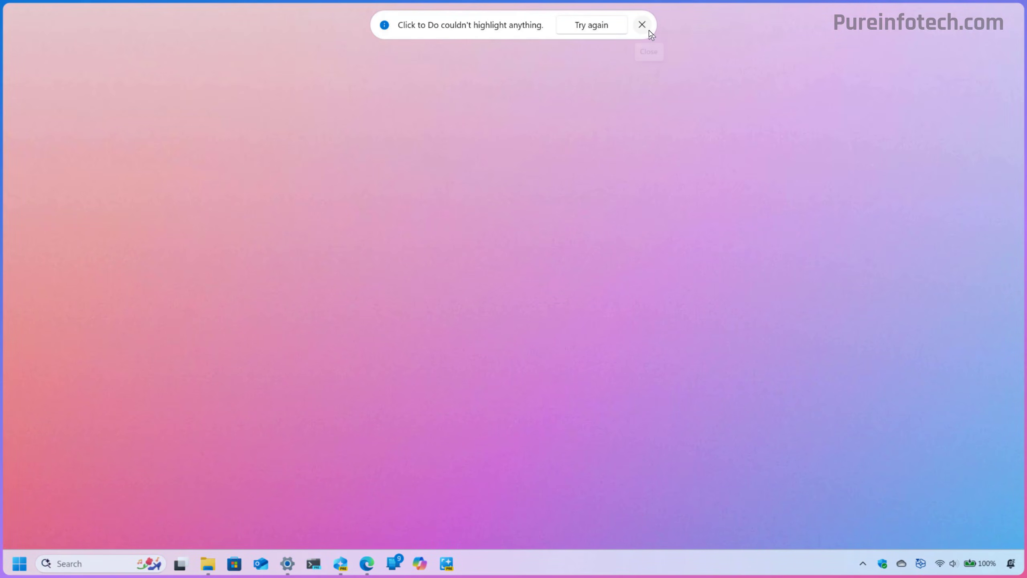
{"action": "left_click", "coordinate": [641, 25]}
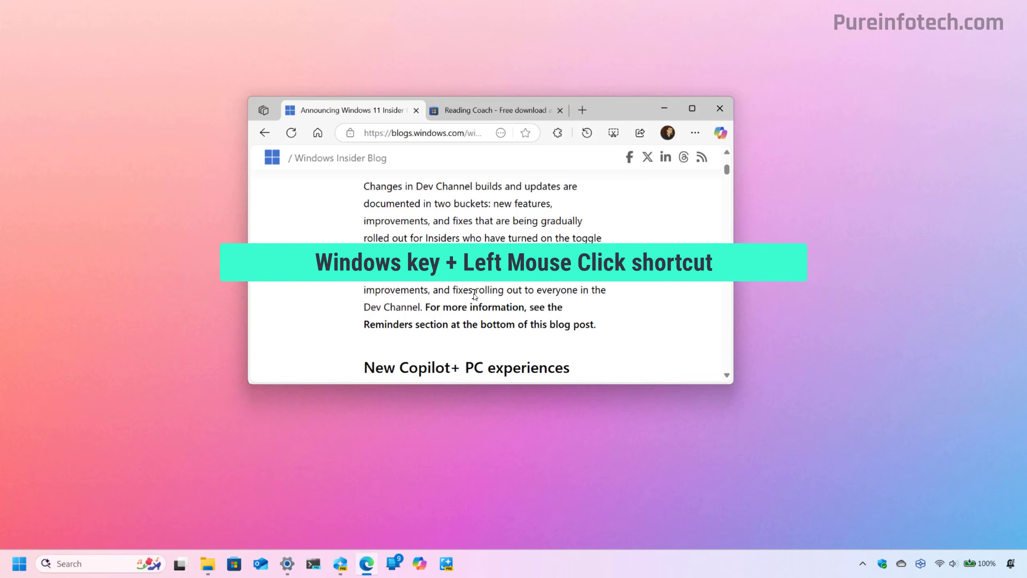
{"action": "left_click", "coordinate": [474, 292], "text": "super"}
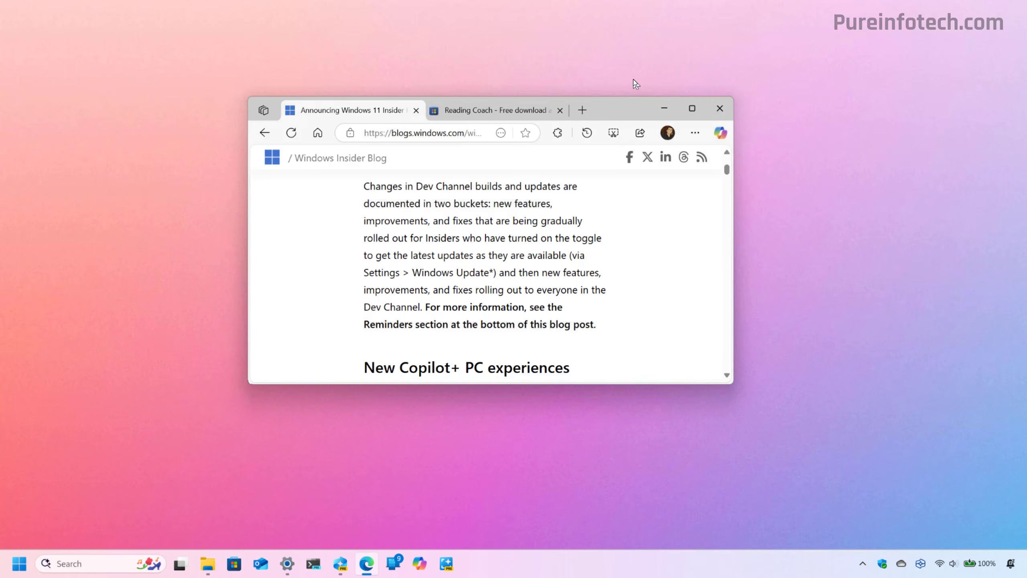
Step: Start Click to Do from a new Snipping Tool capture over the blog post and close it
{"action": "key", "text": "super"}
{"action": "type", "text": "sni"}
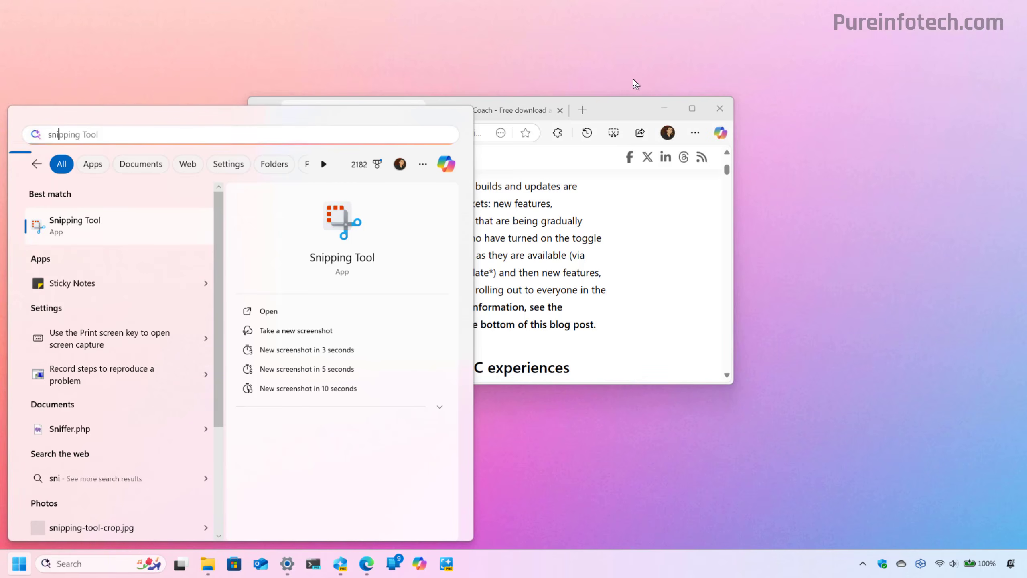
{"action": "left_click", "coordinate": [75, 224]}
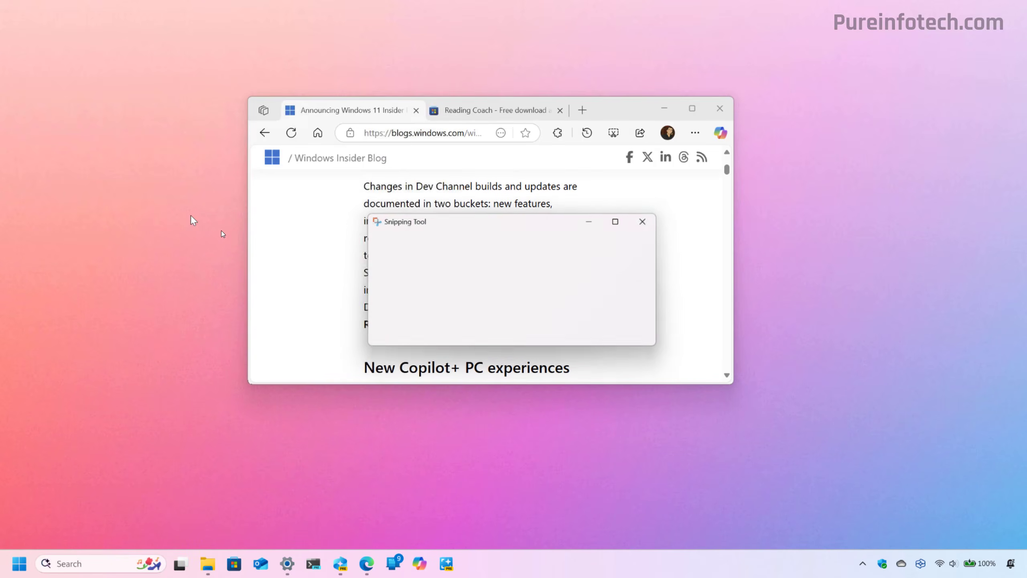
{"action": "left_click", "coordinate": [398, 241]}
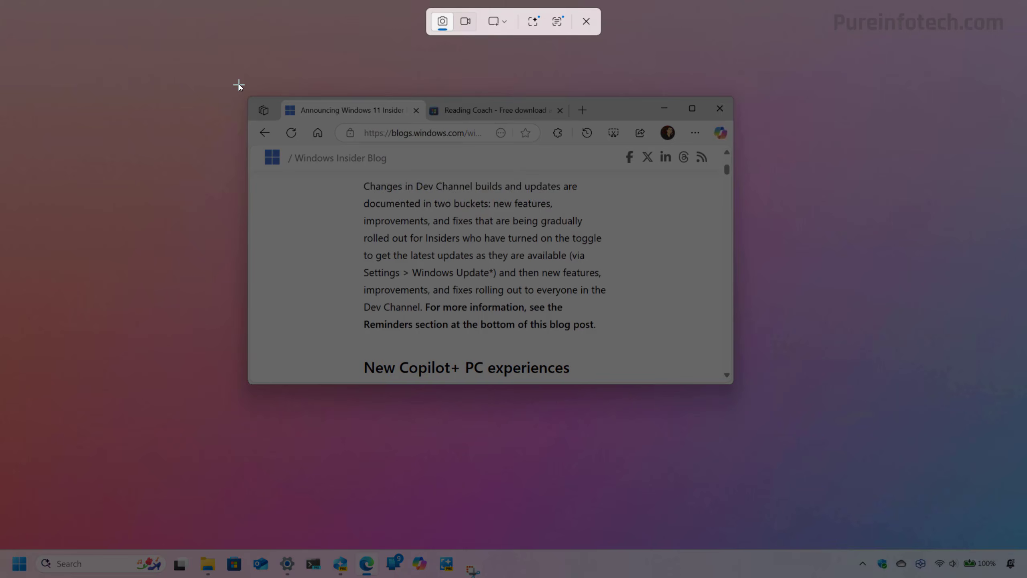
{"action": "left_click", "coordinate": [532, 22]}
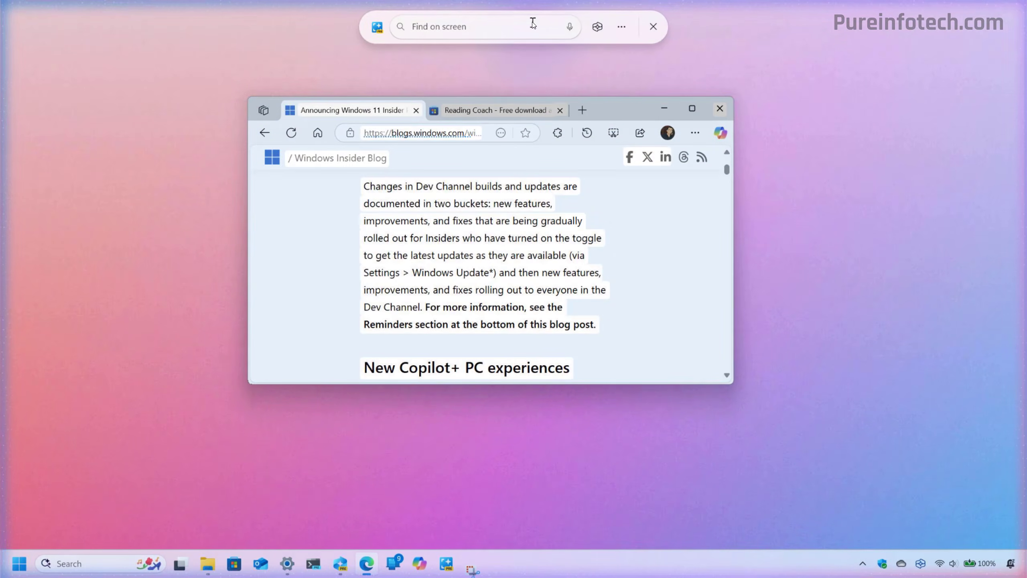
{"action": "left_click", "coordinate": [648, 27]}
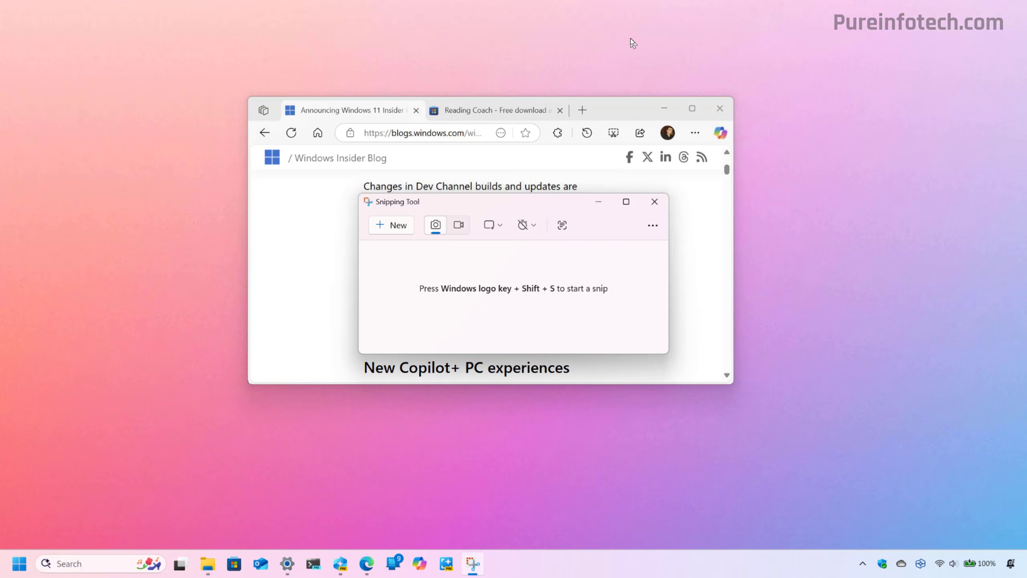
Step: Show the context options for Click to Do (preview) in Start's full app list
{"action": "key", "text": "super"}
{"action": "left_click", "coordinate": [335, 273]}
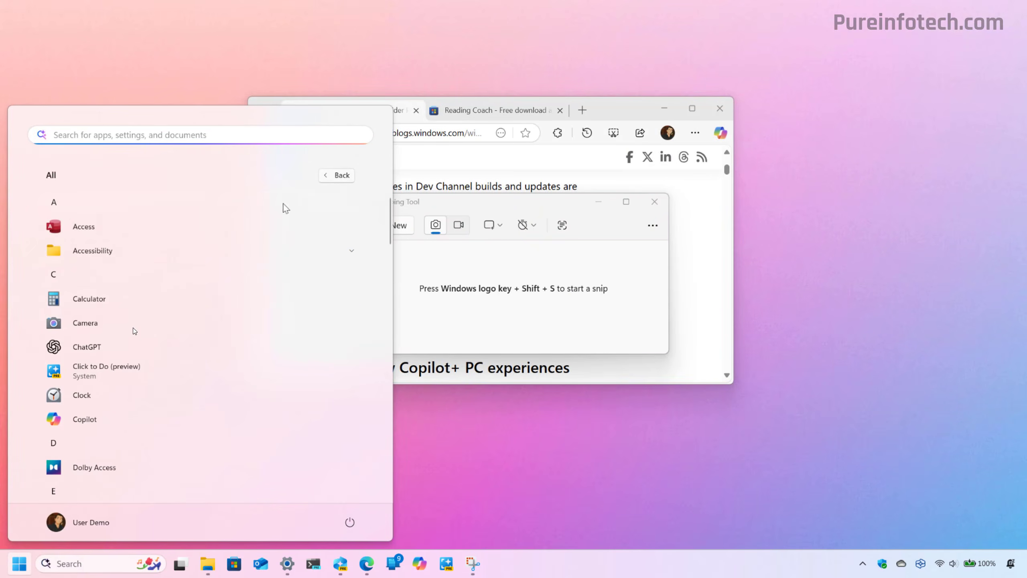
{"action": "right_click", "coordinate": [106, 370]}
{"action": "mouse_move", "coordinate": [142, 399]}
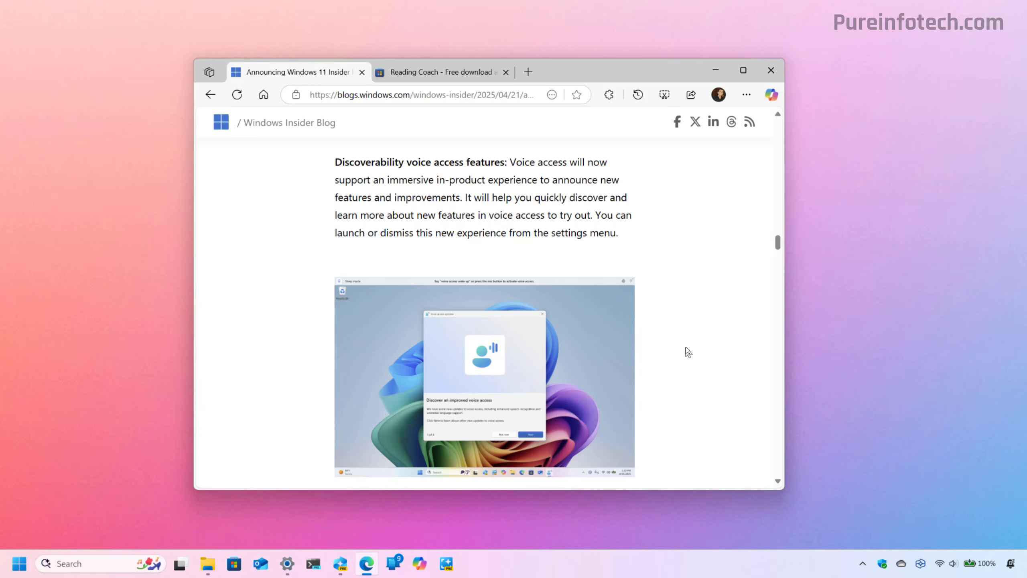
Step: Launch Click to Do over the blog page, find "feature" on screen, and view the toolbar's additional options
{"action": "left_click", "coordinate": [442, 564]}
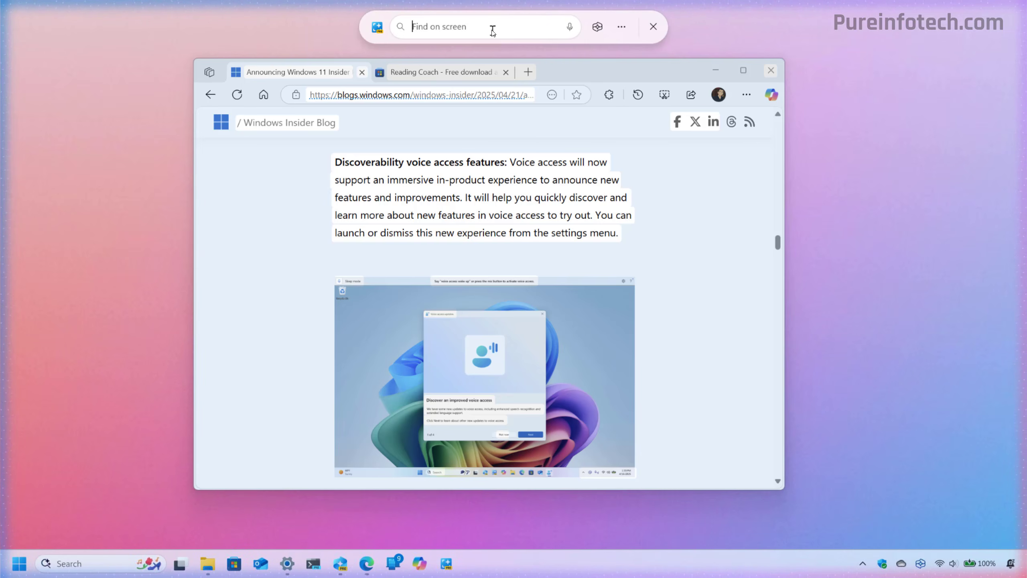
{"action": "type", "text": "feature"}
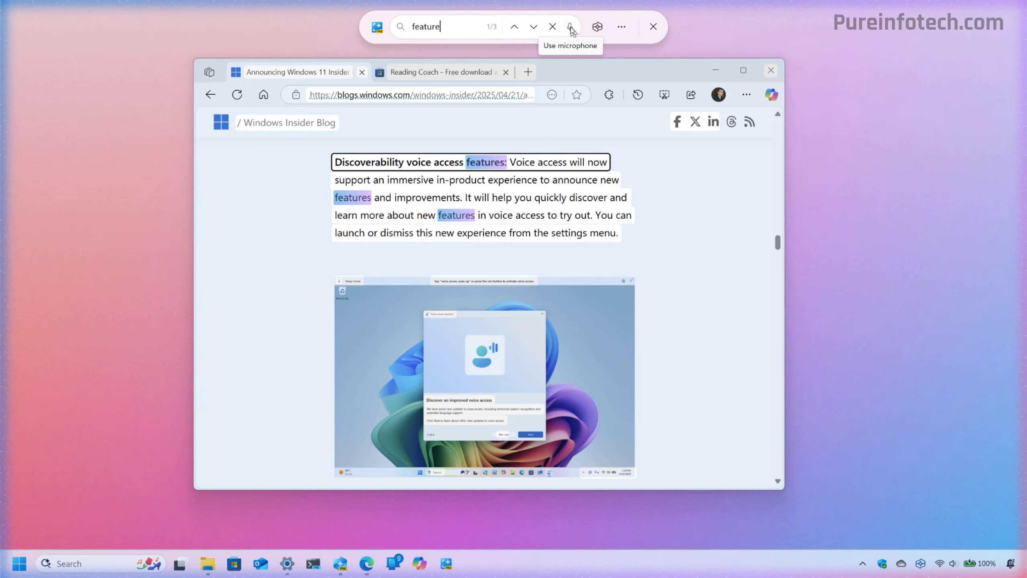
{"action": "left_click", "coordinate": [621, 27]}
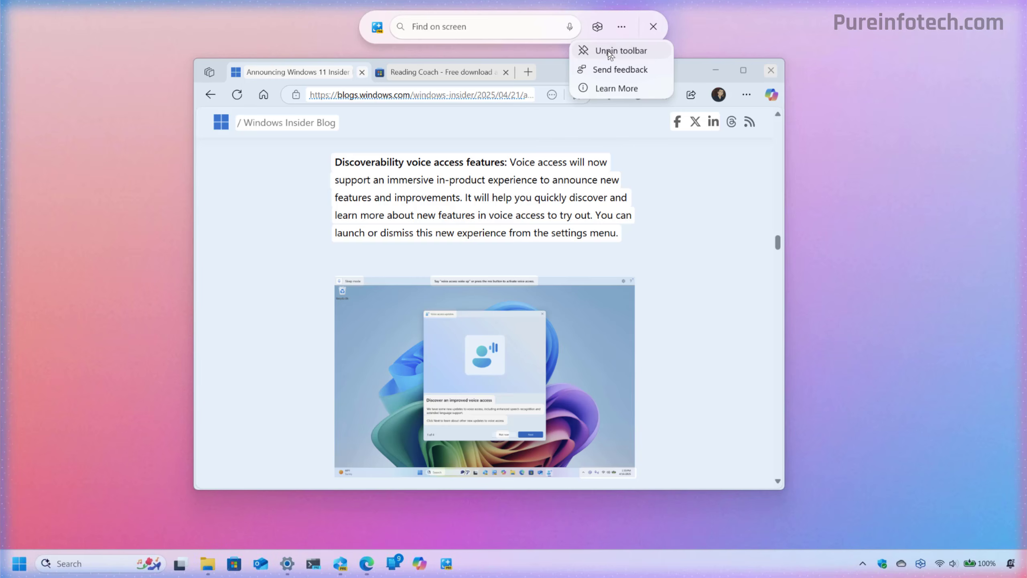
{"action": "left_click", "coordinate": [388, 40]}
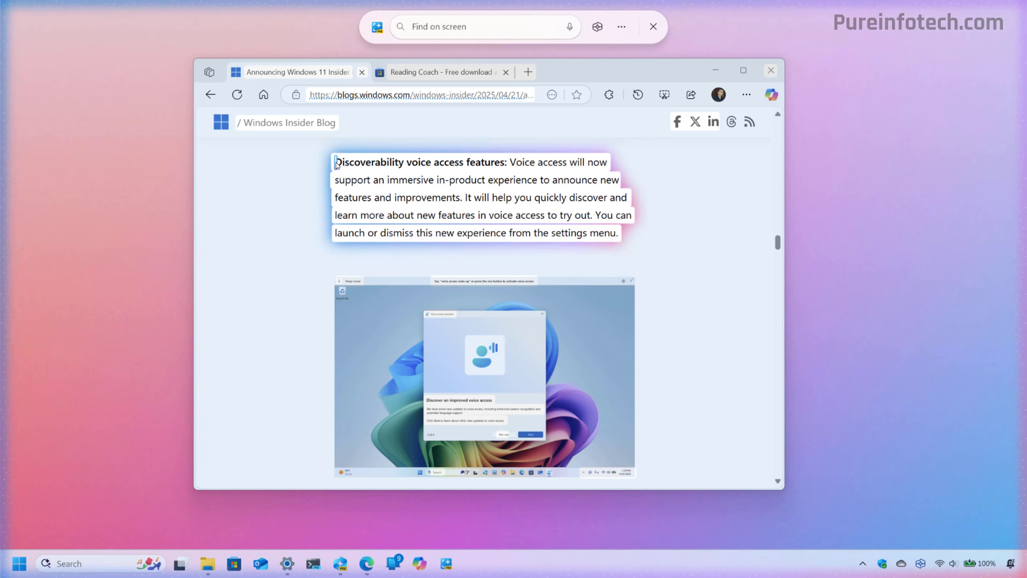
Step: Select the whole "Discoverability voice access features" paragraph with Click to Do and send it to Copilot
{"action": "left_click_drag", "start_coordinate": [336, 163], "coordinate": [618, 234]}
{"action": "right_click", "coordinate": [619, 235]}
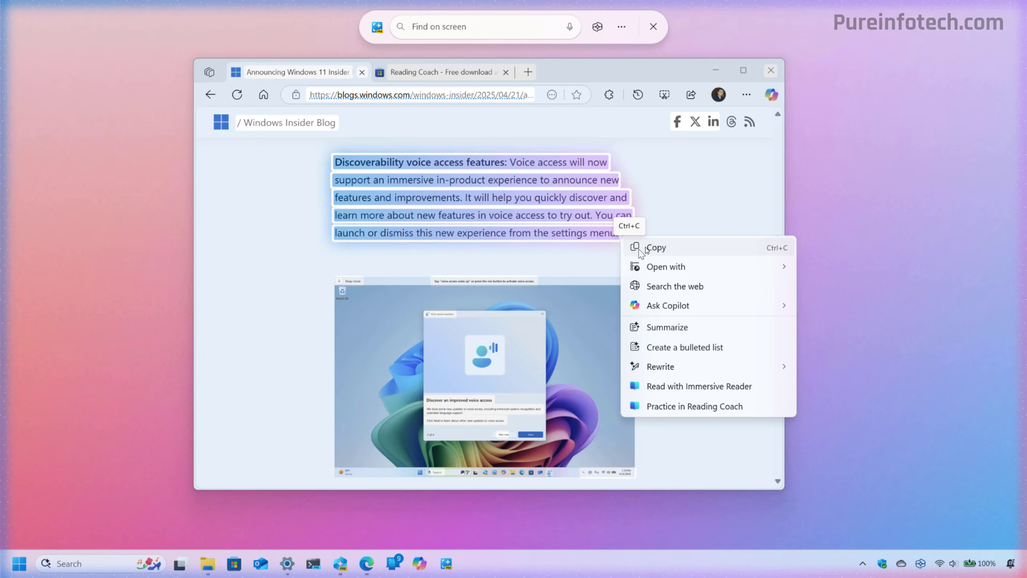
{"action": "mouse_move", "coordinate": [662, 275]}
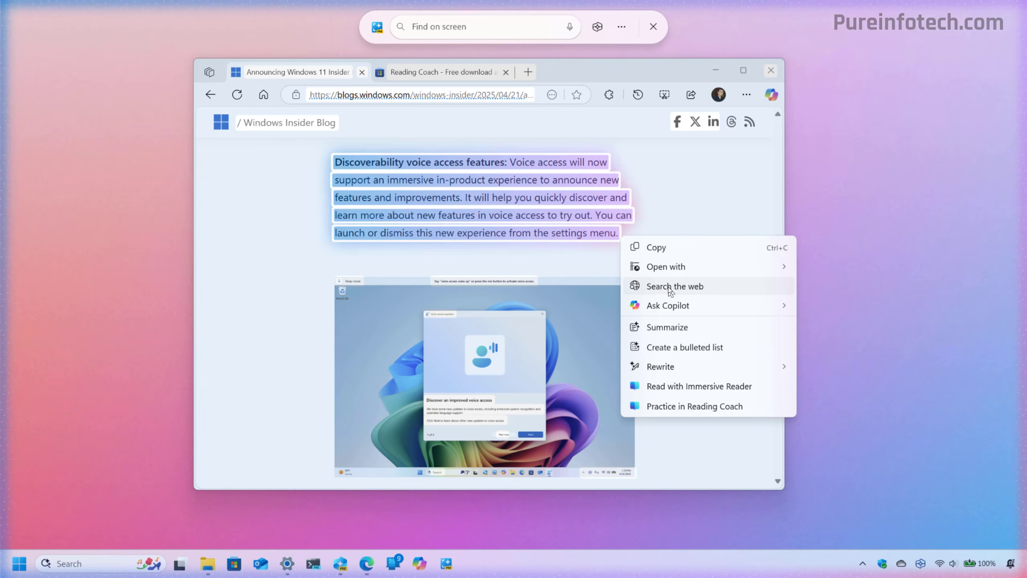
{"action": "mouse_move", "coordinate": [674, 308]}
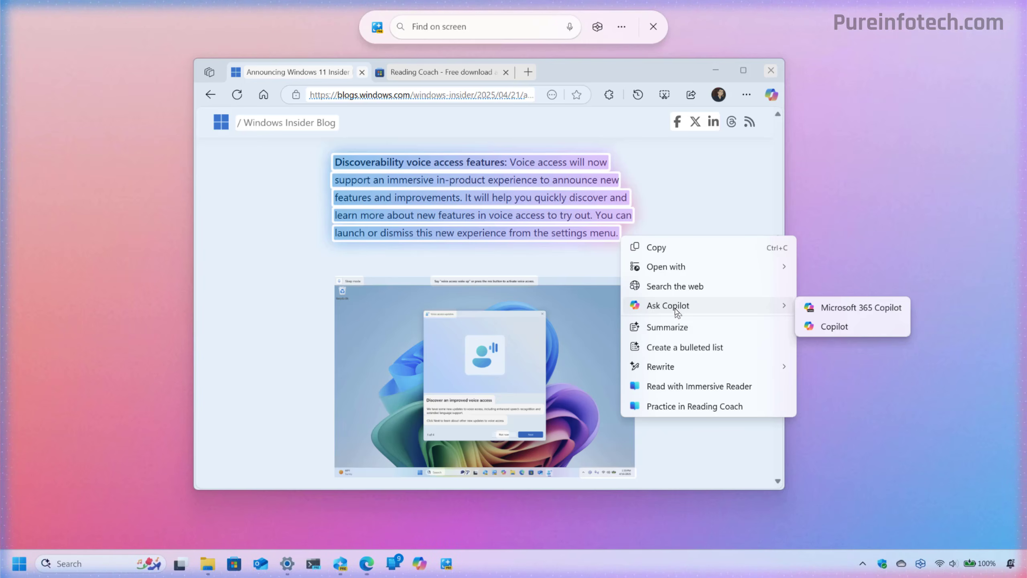
{"action": "left_click", "coordinate": [819, 328]}
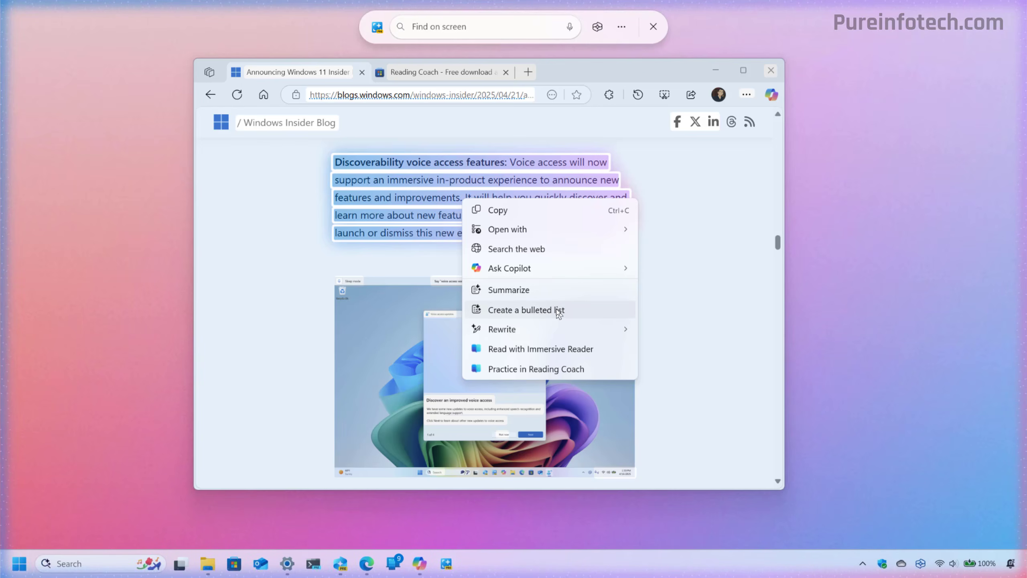
Step: Summarize the selected voice access paragraph and show the summary's automatic copy options
{"action": "mouse_move", "coordinate": [544, 332]}
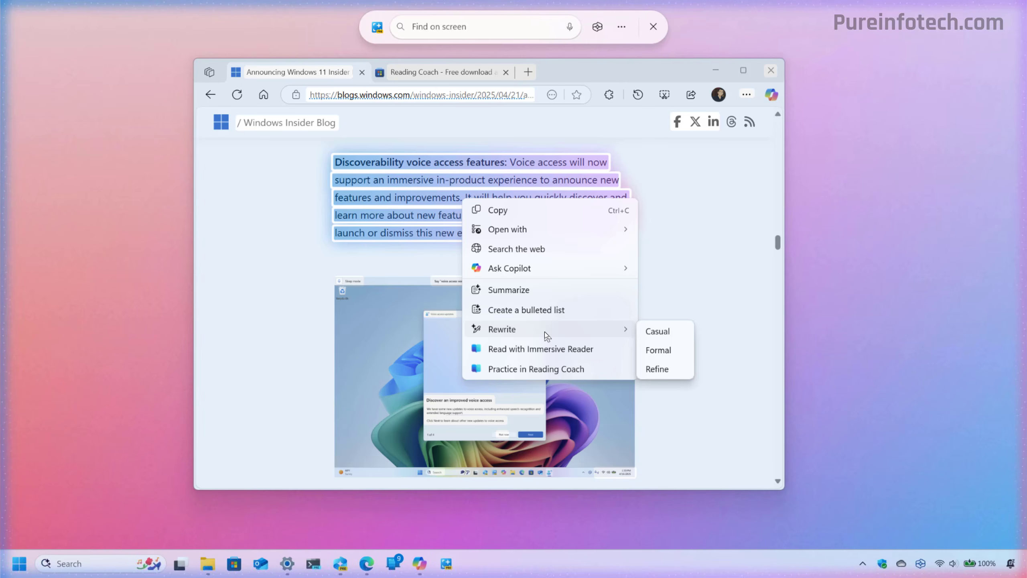
{"action": "left_click", "coordinate": [538, 292]}
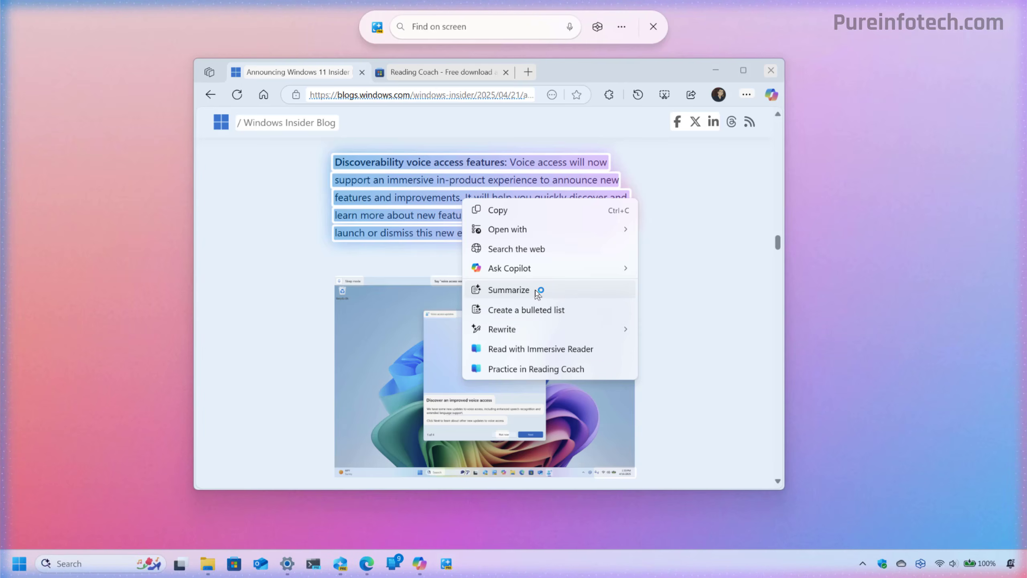
{"action": "mouse_move", "coordinate": [531, 331]}
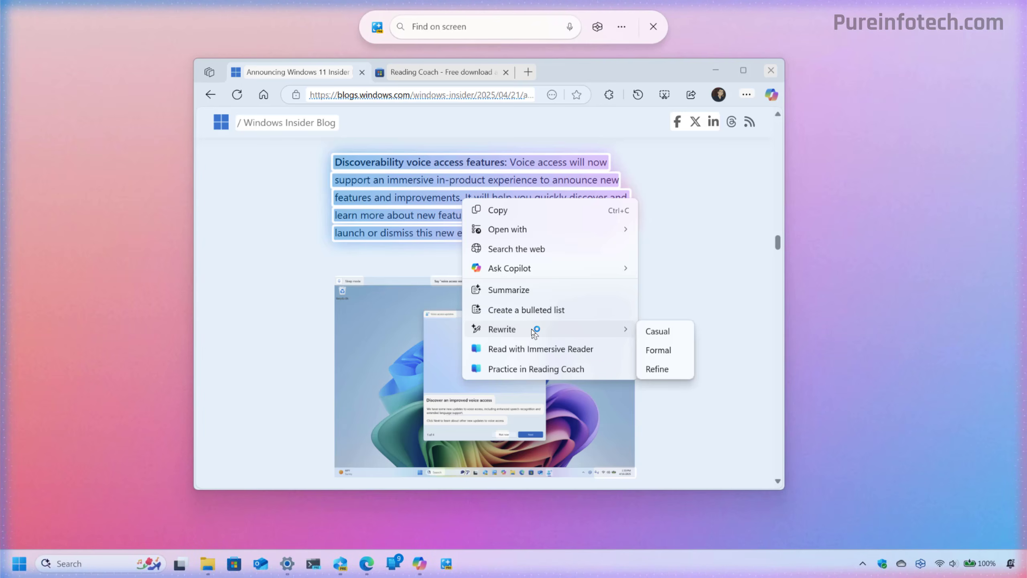
{"action": "left_click", "coordinate": [521, 290]}
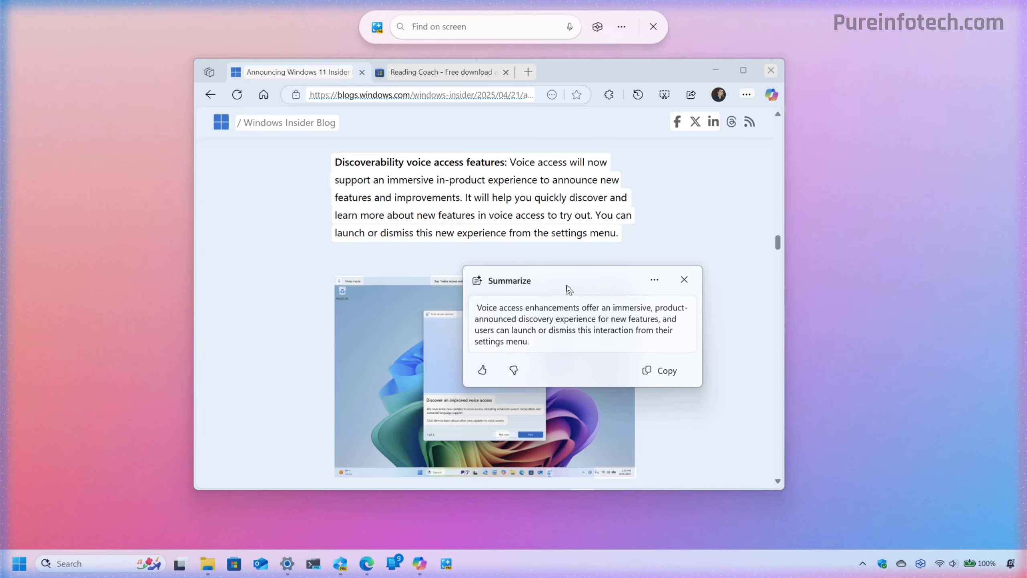
{"action": "left_click", "coordinate": [657, 285]}
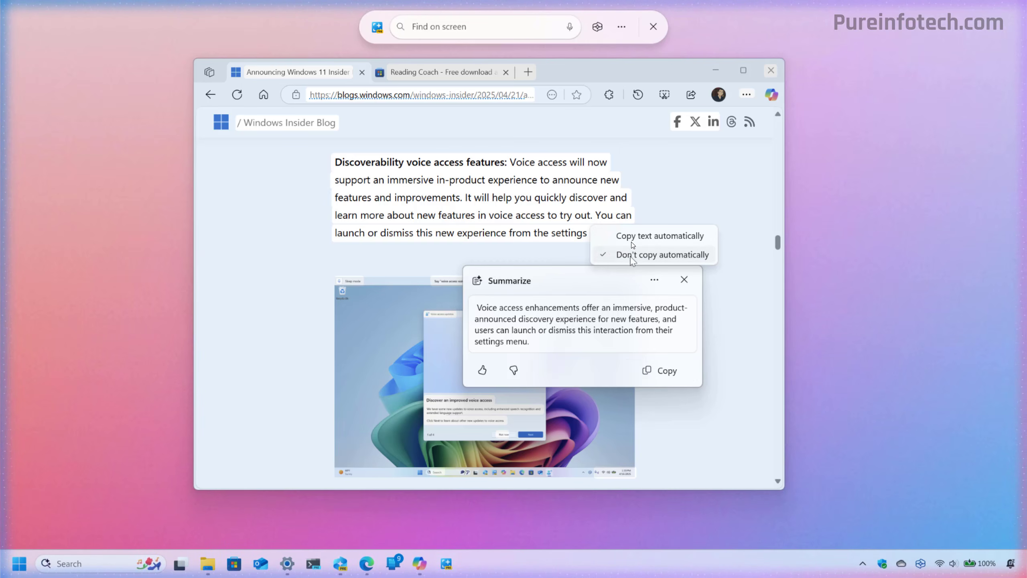
Step: Open the voice access paragraph in Immersive Reader and show its Reading Preferences
{"action": "left_click", "coordinate": [493, 195]}
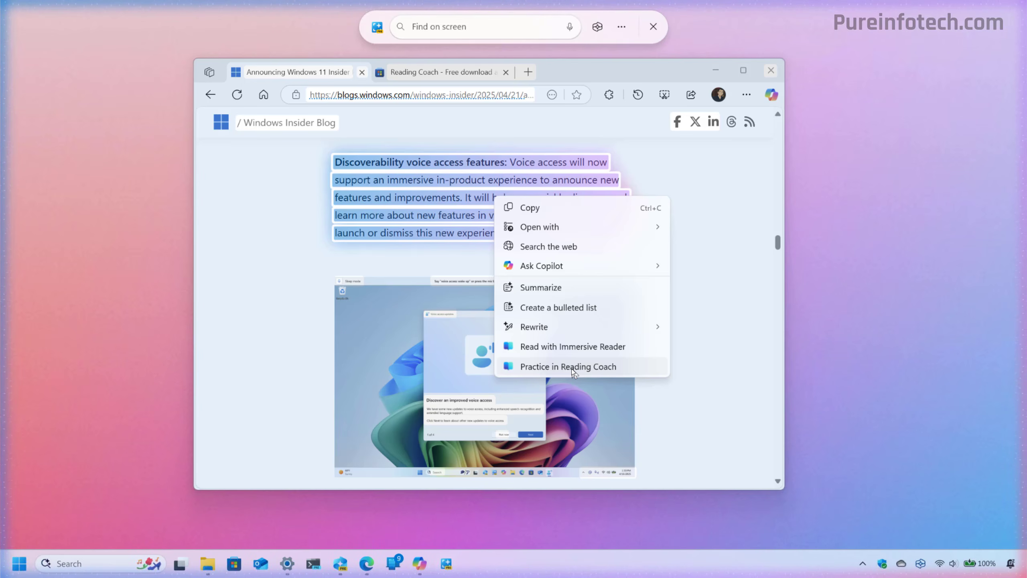
{"action": "left_click", "coordinate": [586, 347]}
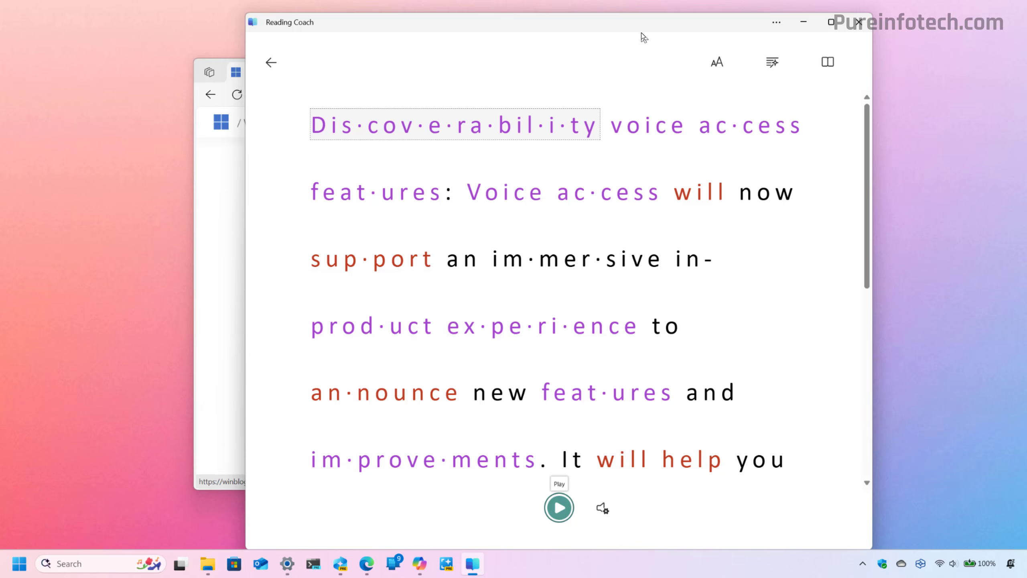
{"action": "left_click", "coordinate": [827, 61]}
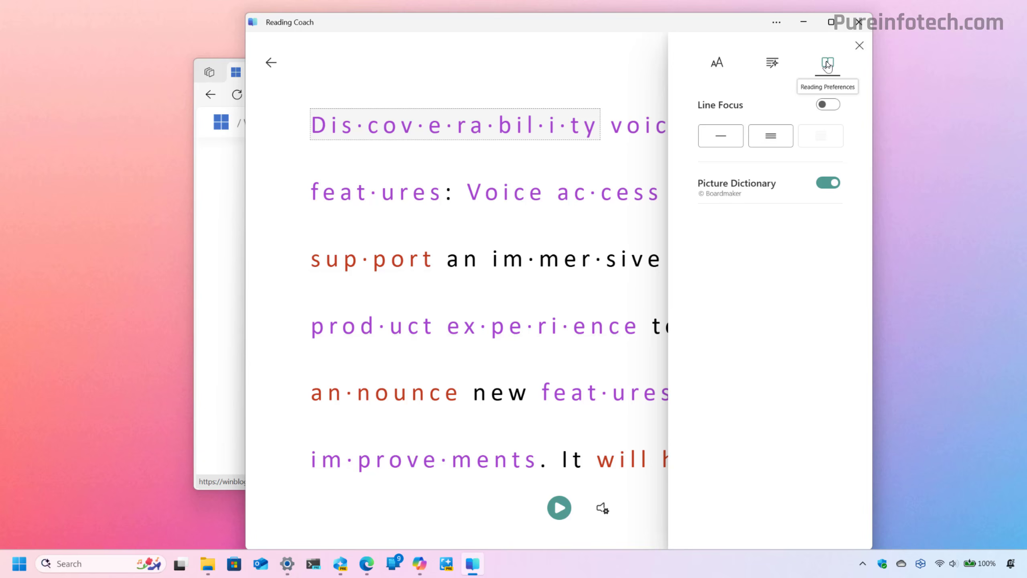
Step: Review Immersive Reader's Text, grammar and Reading Preferences, and turn Line Focus on and back off
{"action": "left_click", "coordinate": [712, 65]}
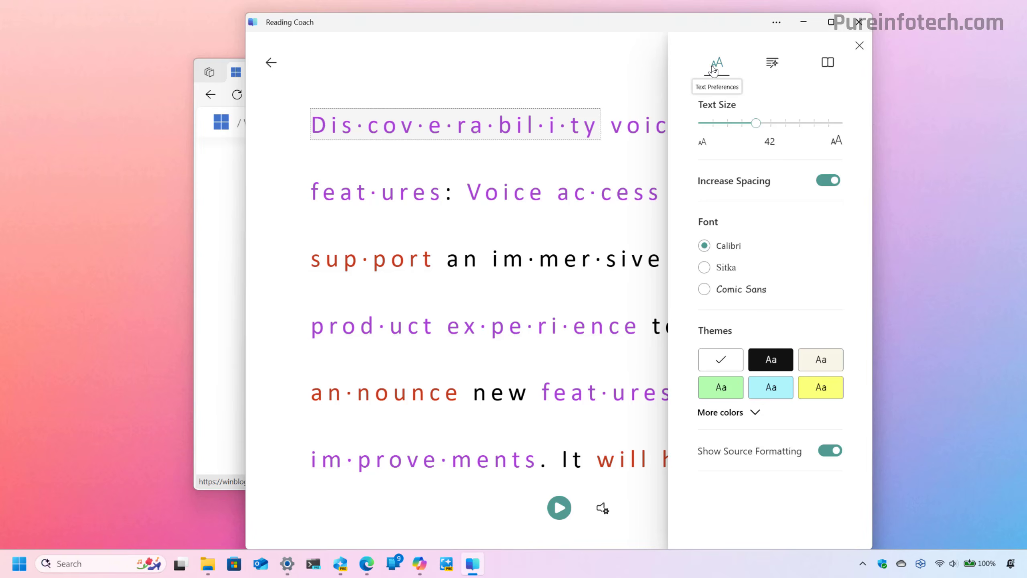
{"action": "left_click", "coordinate": [772, 63]}
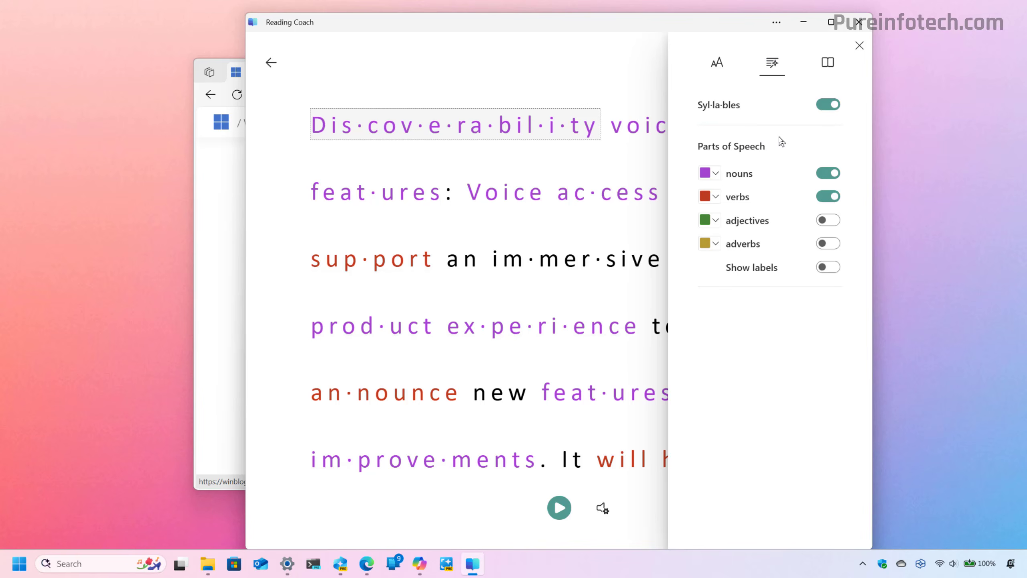
{"action": "left_click", "coordinate": [827, 63]}
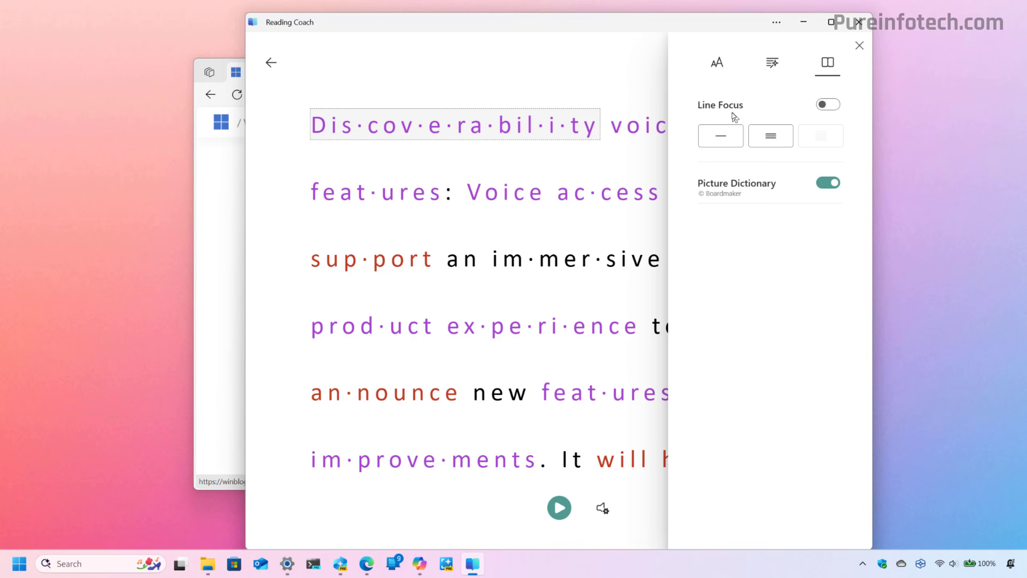
{"action": "left_click", "coordinate": [833, 105]}
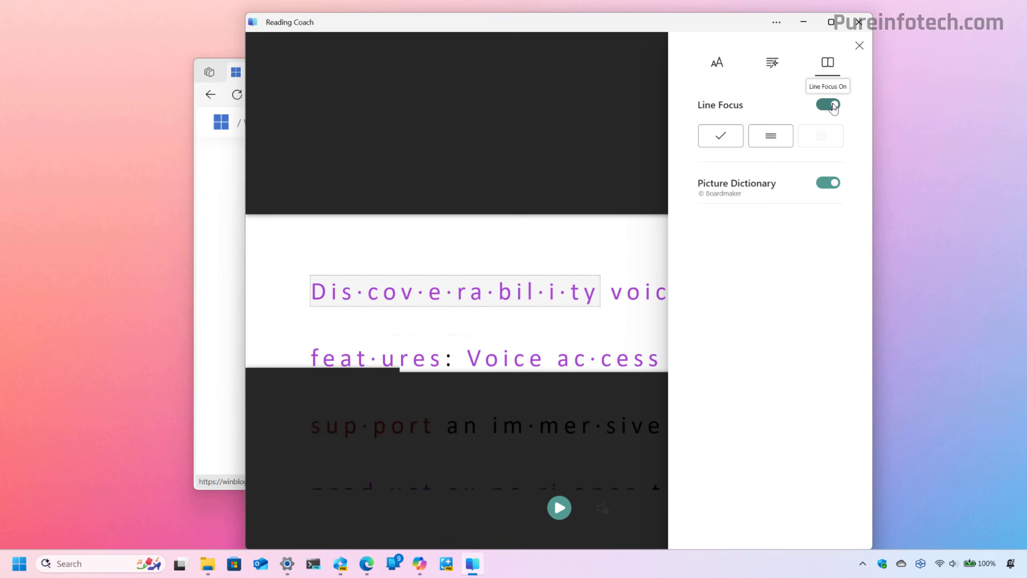
{"action": "left_click", "coordinate": [833, 104]}
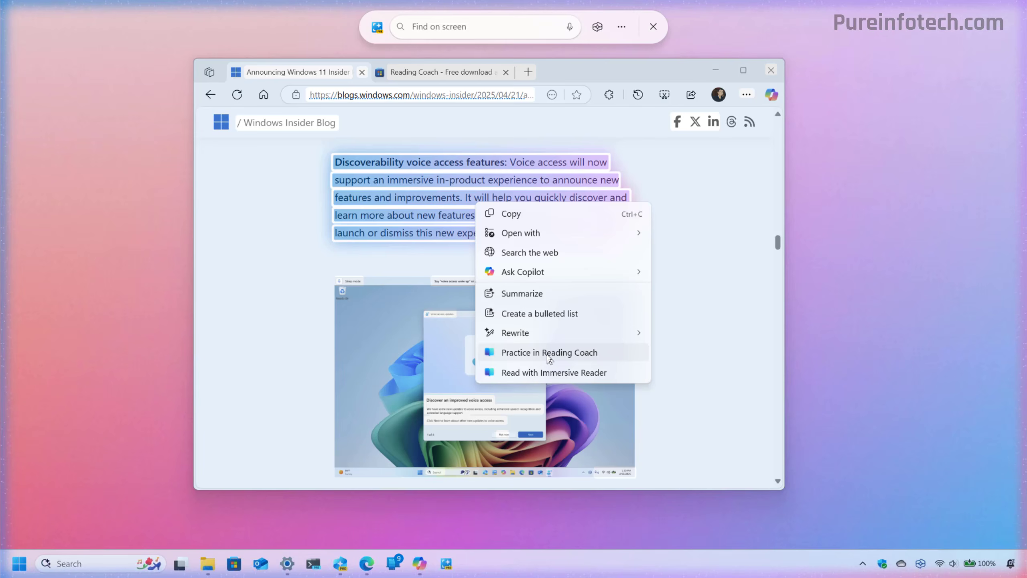
Step: Send the selected voice access paragraph to Reading Coach for practice
{"action": "left_click", "coordinate": [547, 354]}
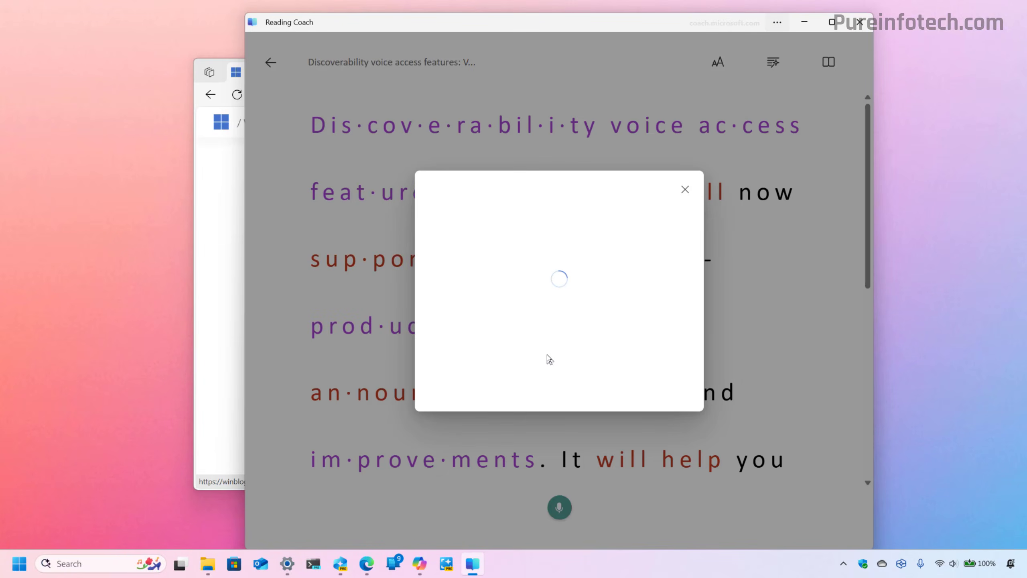
{"action": "left_click", "coordinate": [559, 352]}
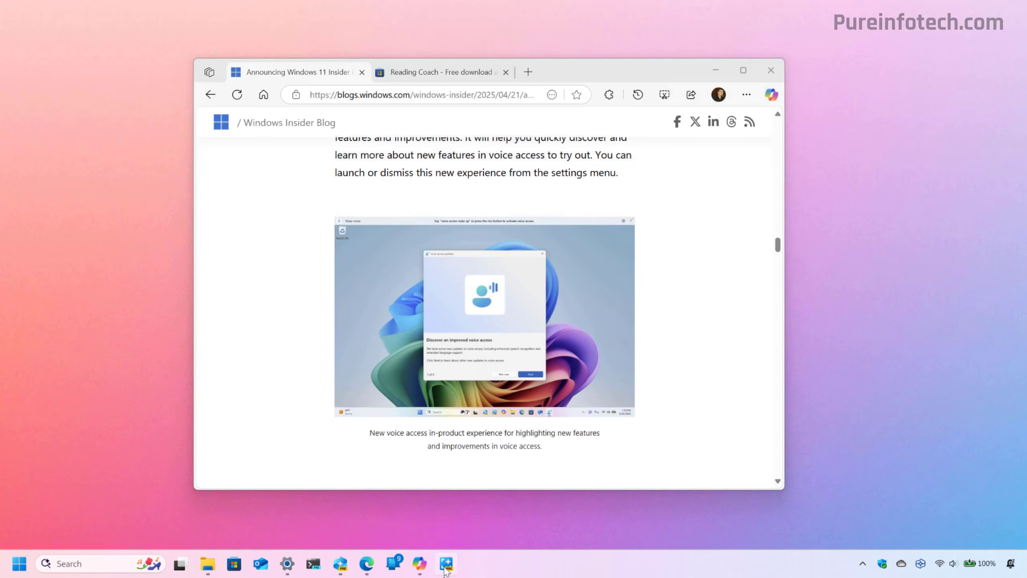
Step: Launch Click to Do over the blog page and remove the voice access screenshot's background with Paint
{"action": "left_click", "coordinate": [447, 566]}
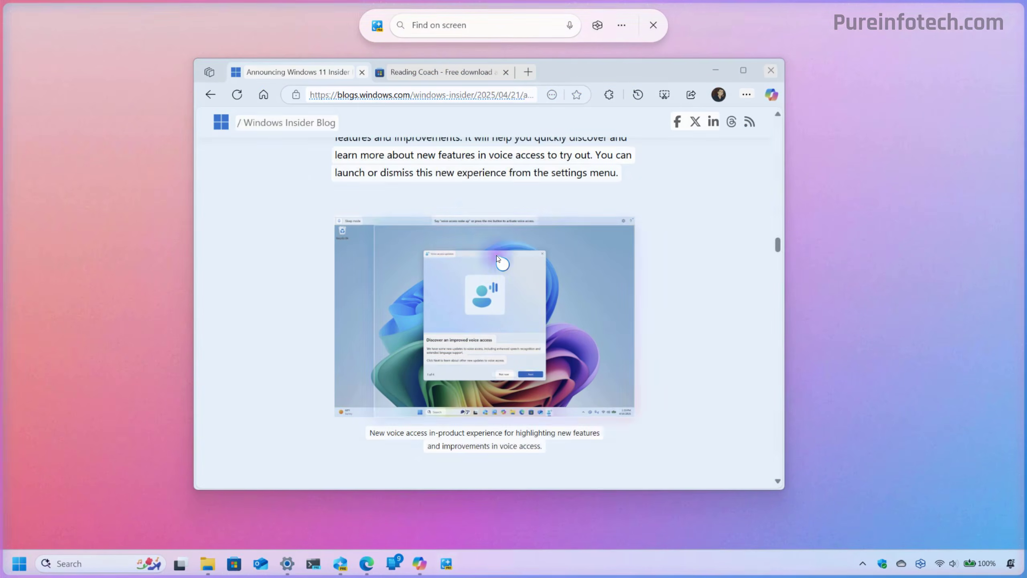
{"action": "left_click", "coordinate": [492, 255]}
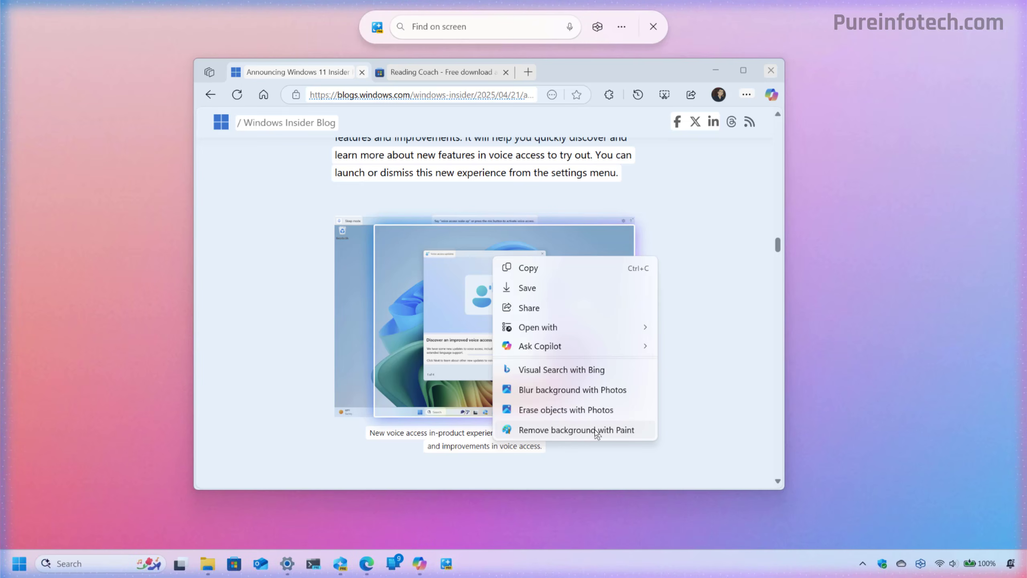
{"action": "left_click", "coordinate": [568, 430]}
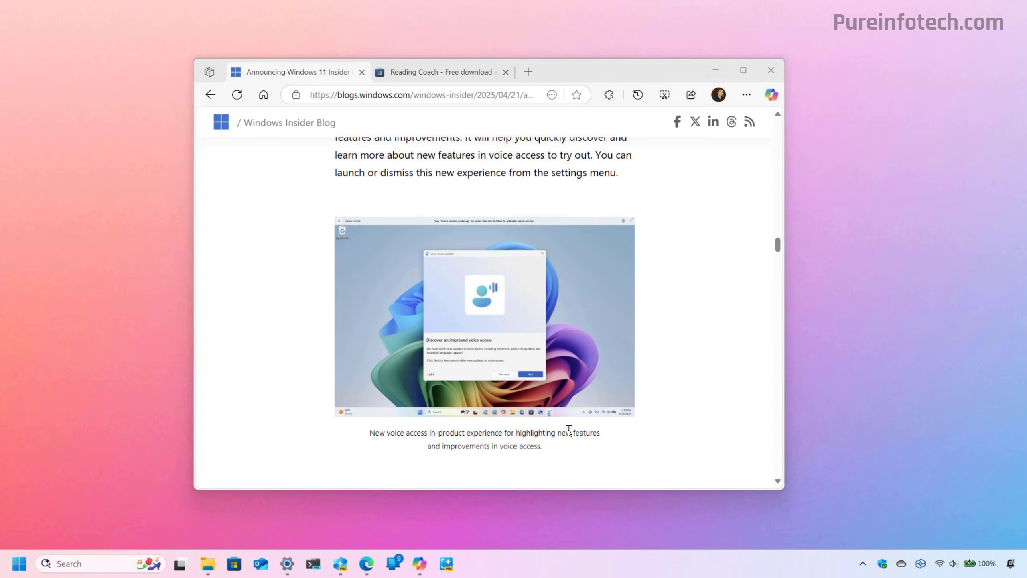
{"action": "left_click", "coordinate": [851, 456]}
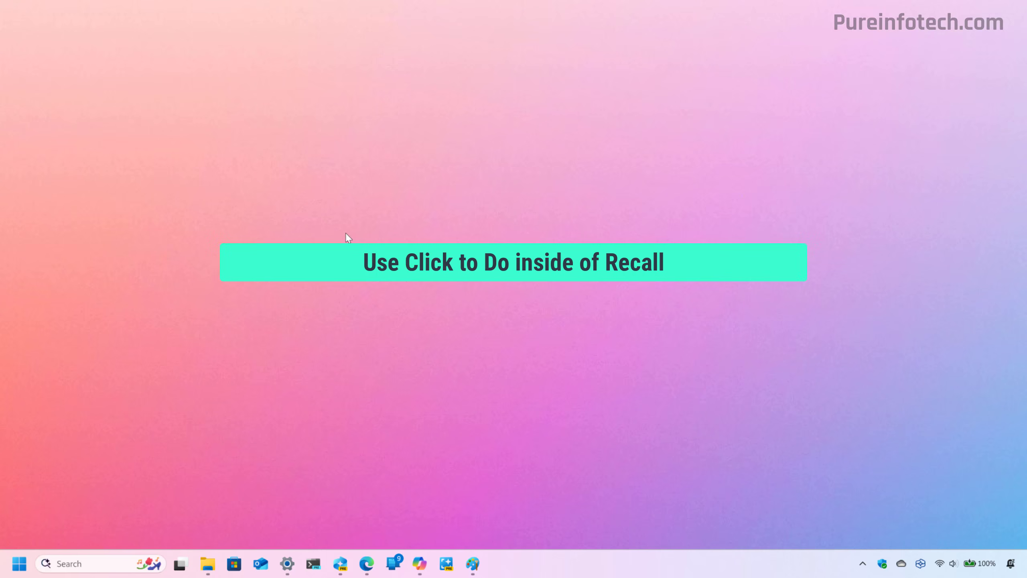
Step: Open Recall, start Click to Do on the snapshot, and view the text actions for its voice access passage
{"action": "left_click", "coordinate": [340, 563]}
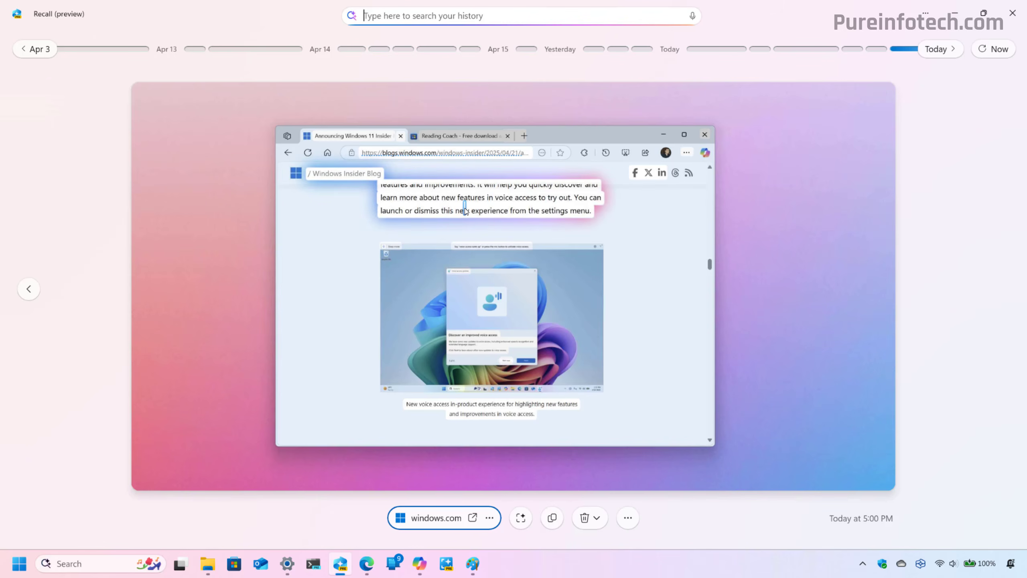
{"action": "left_click", "coordinate": [522, 518]}
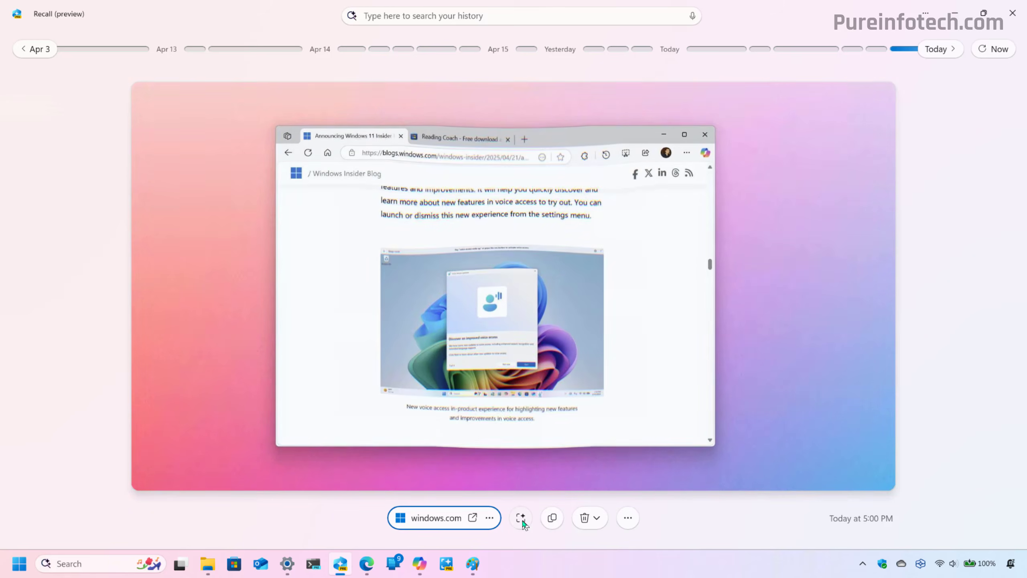
{"action": "left_click_drag", "start_coordinate": [571, 214], "coordinate": [397, 183]}
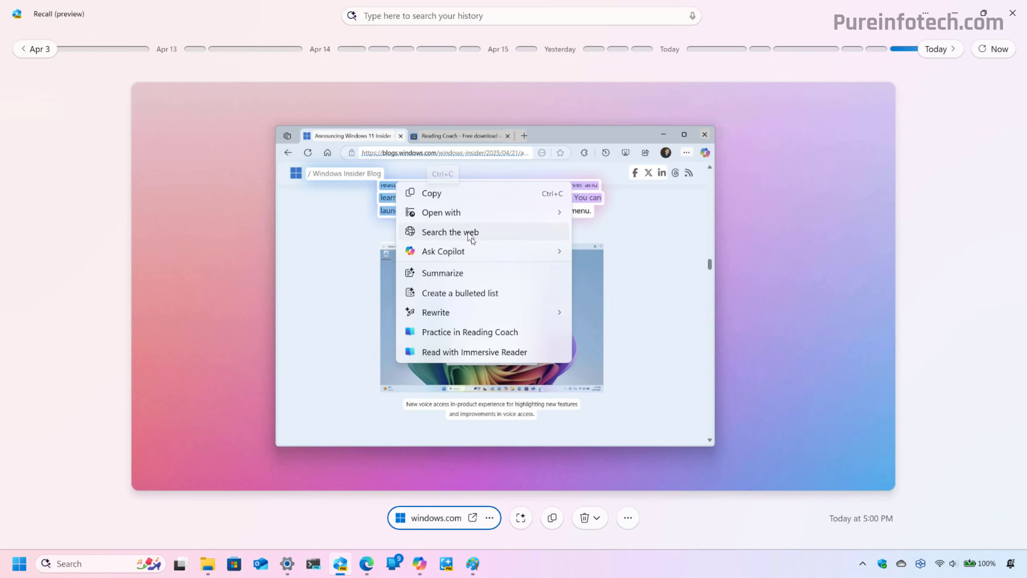
{"action": "mouse_move", "coordinate": [529, 250]}
{"action": "left_click", "coordinate": [633, 227]}
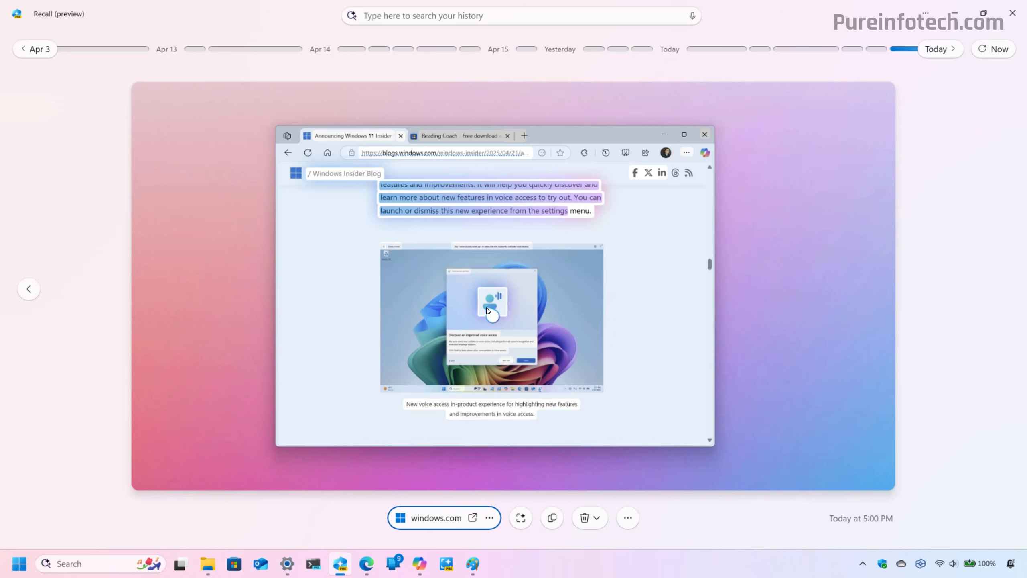
Step: View the image actions in the Recall snapshot, and open the website from its blogs.windows.com address
{"action": "left_click", "coordinate": [486, 308]}
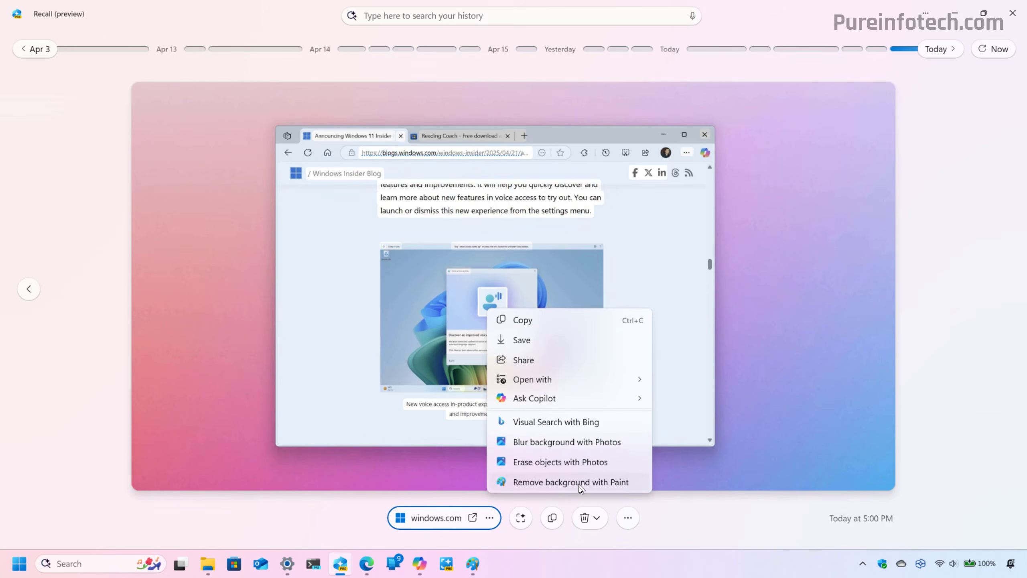
{"action": "left_click", "coordinate": [639, 268]}
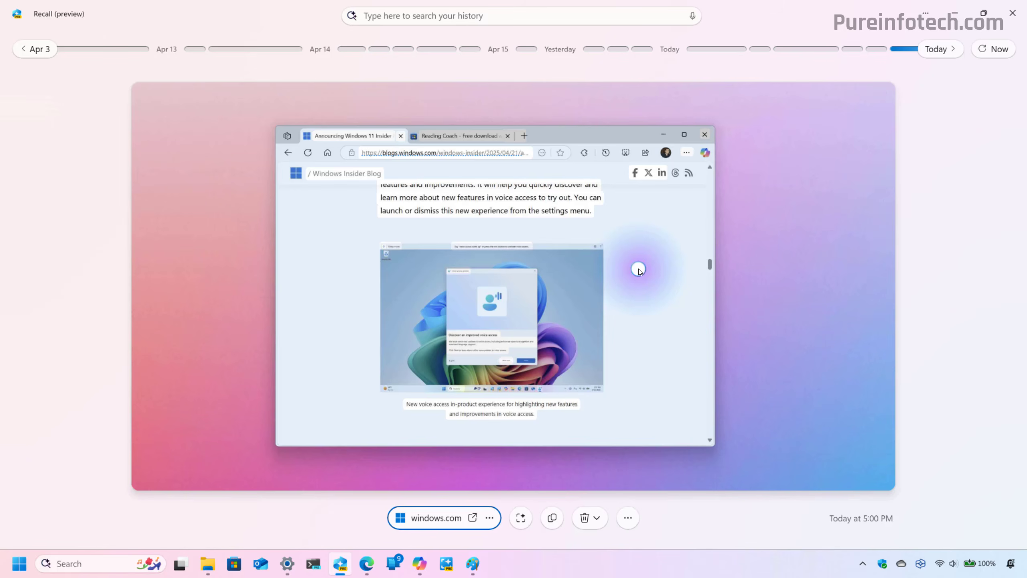
{"action": "left_click", "coordinate": [433, 153]}
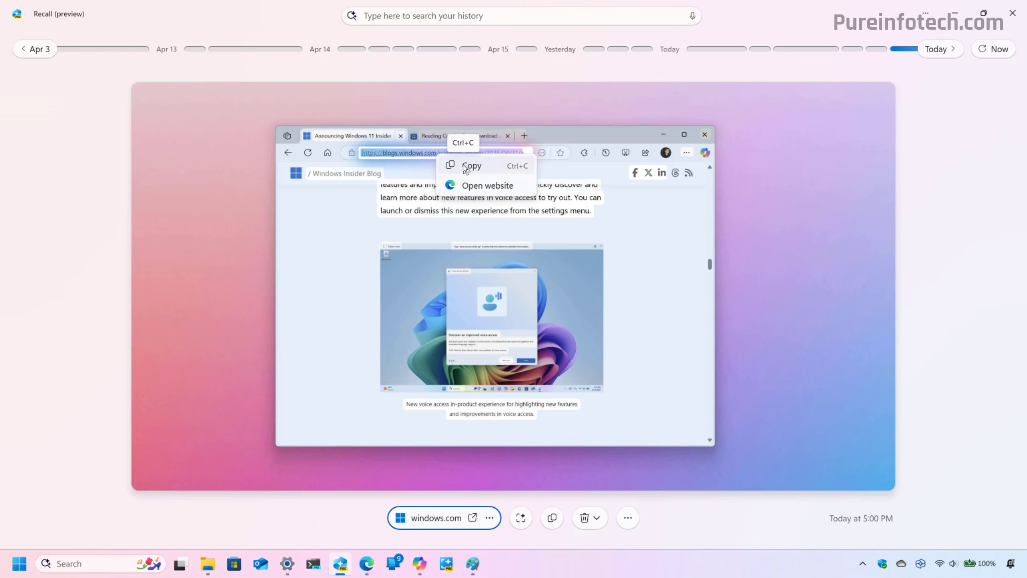
{"action": "left_click", "coordinate": [472, 188]}
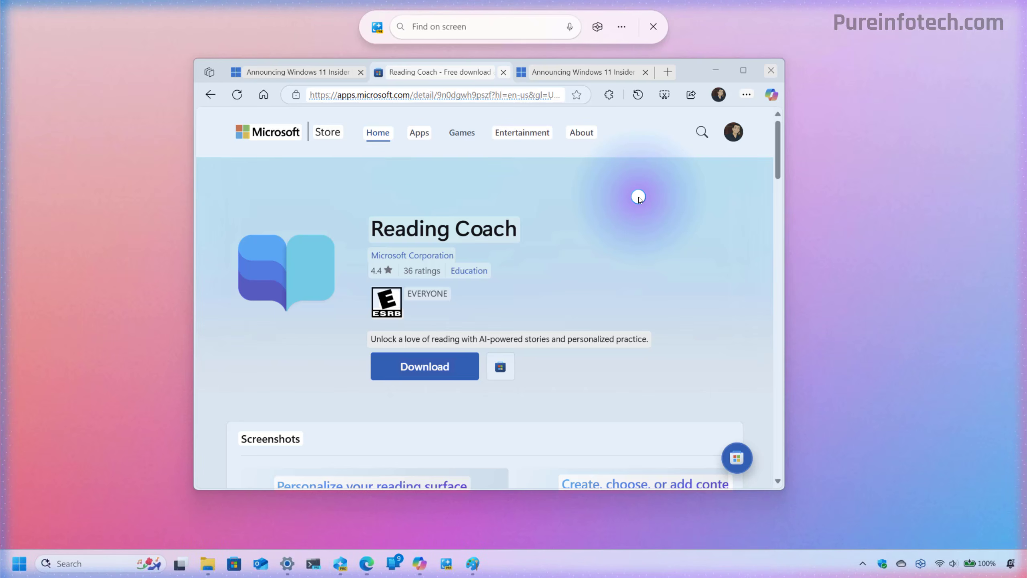
Step: Close Click to Do, switch to File Explorer, and highlight the Temp folder name in the AppData\Local\Temp path
{"action": "left_click", "coordinate": [653, 27]}
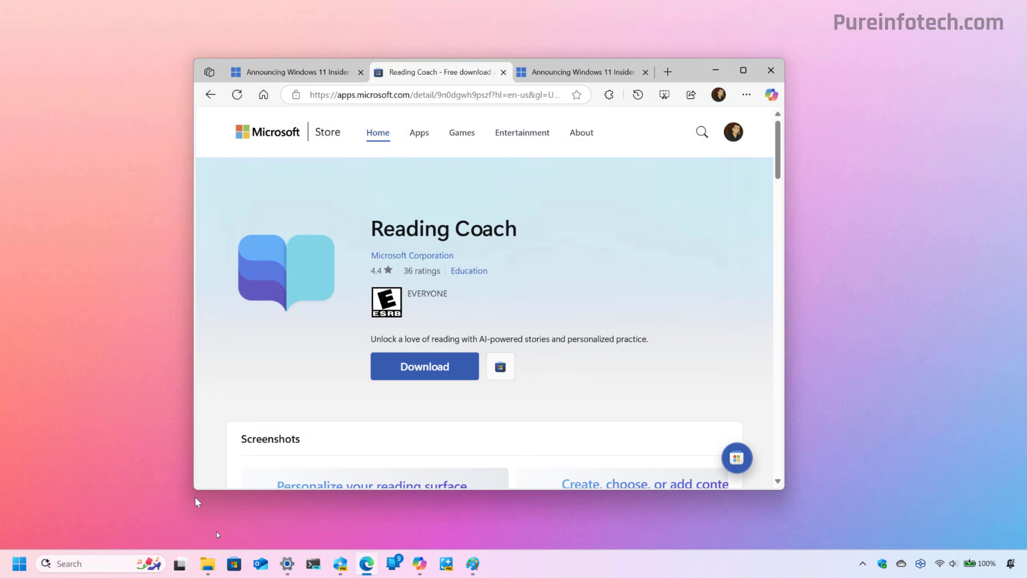
{"action": "left_click", "coordinate": [207, 565]}
{"action": "left_click", "coordinate": [555, 98]}
{"action": "left_click", "coordinate": [425, 93]}
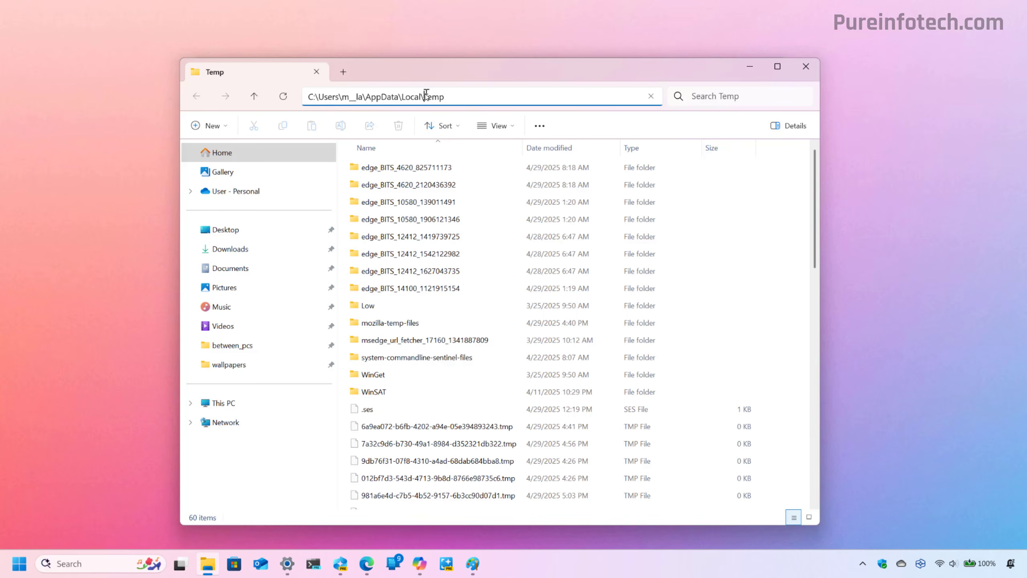
{"action": "left_click_drag", "start_coordinate": [426, 93], "coordinate": [471, 100]}
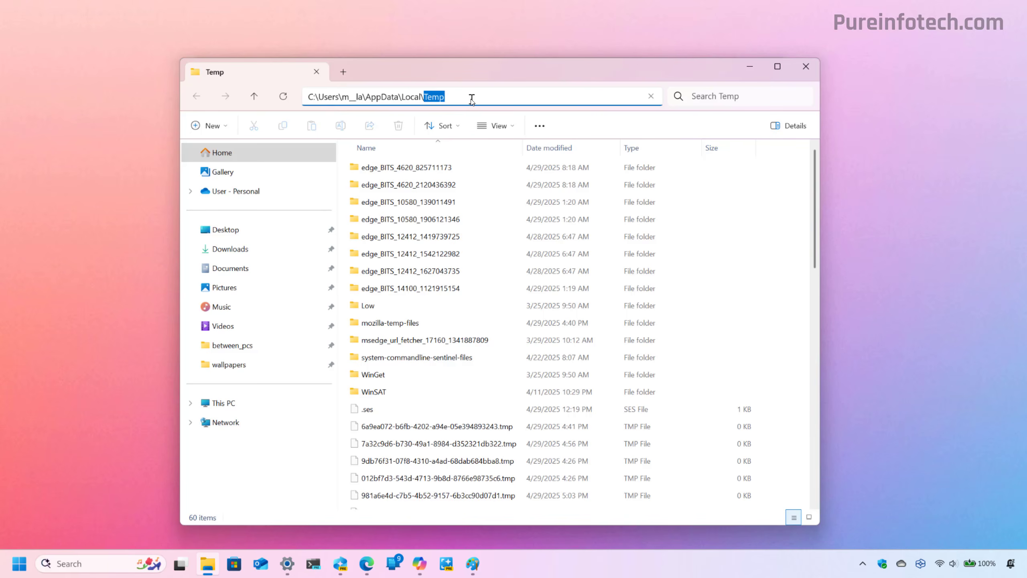